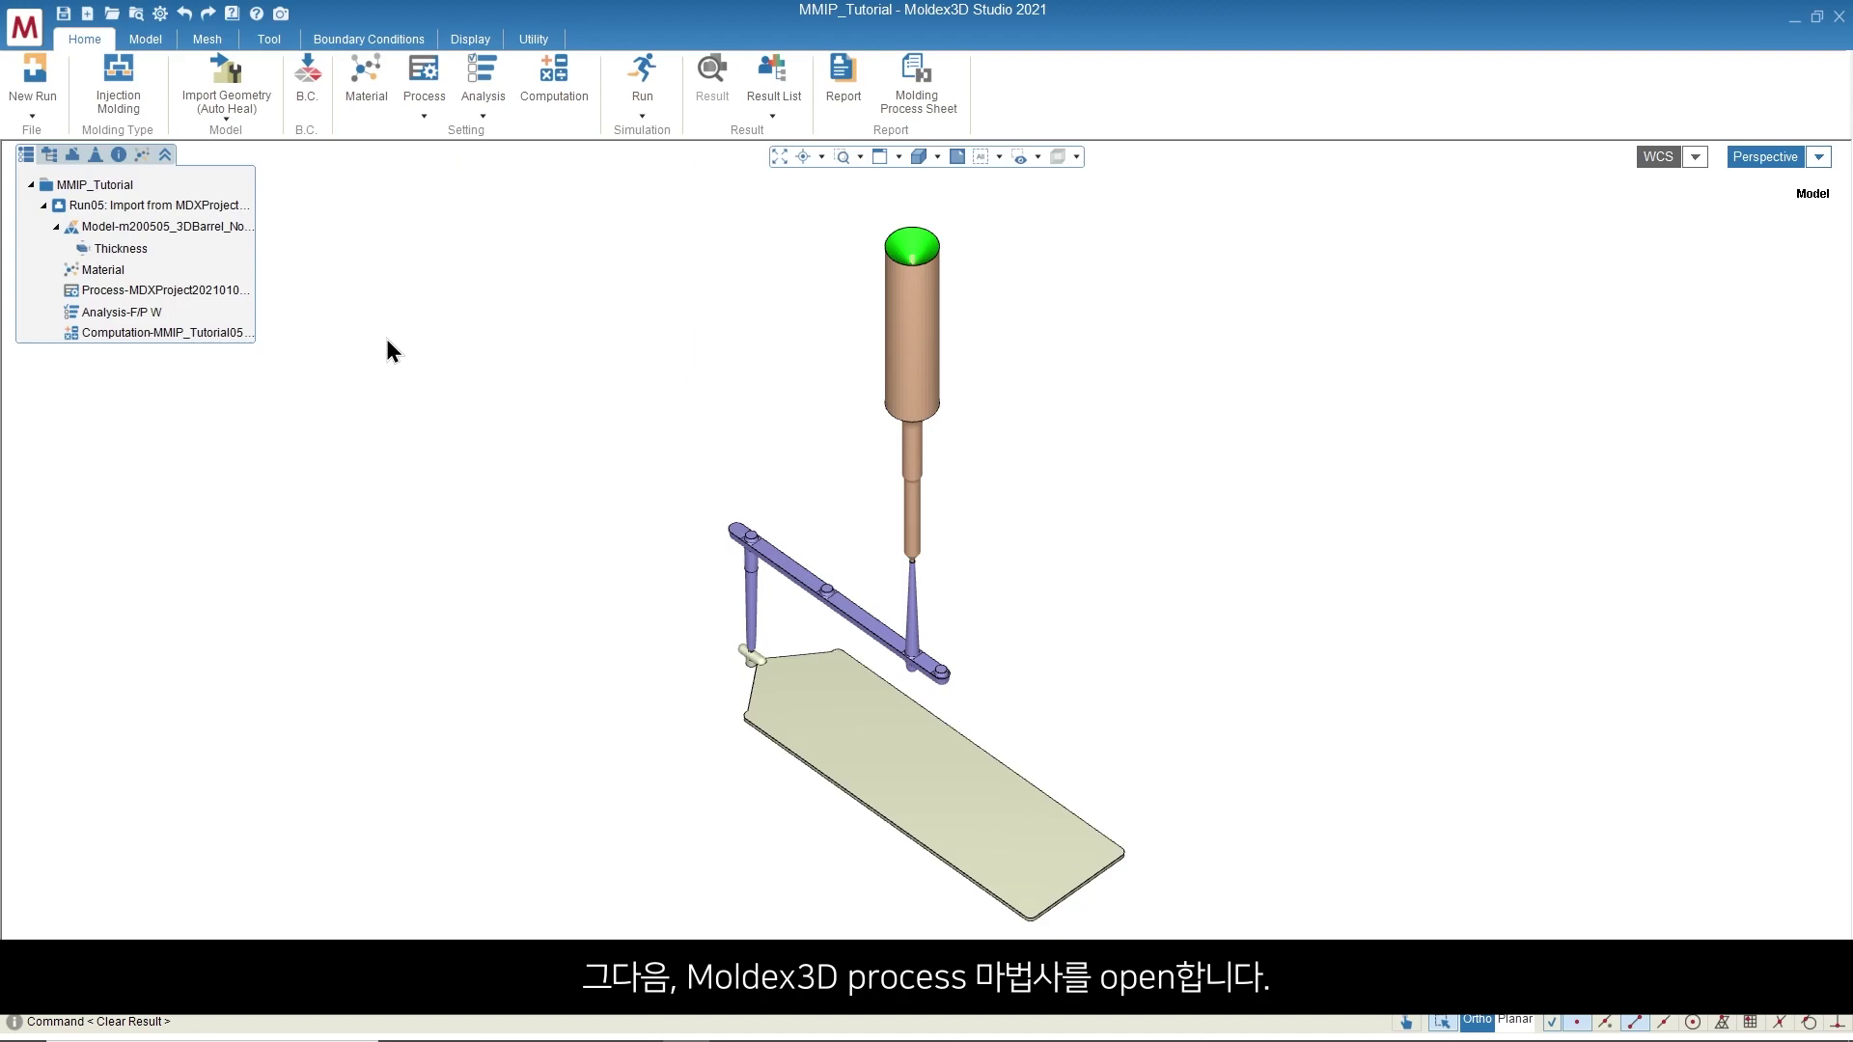
# Open the run's process settings and set the setting method to Machine mode 1 (by profile).
pyautogui.doubleClick(195, 290)
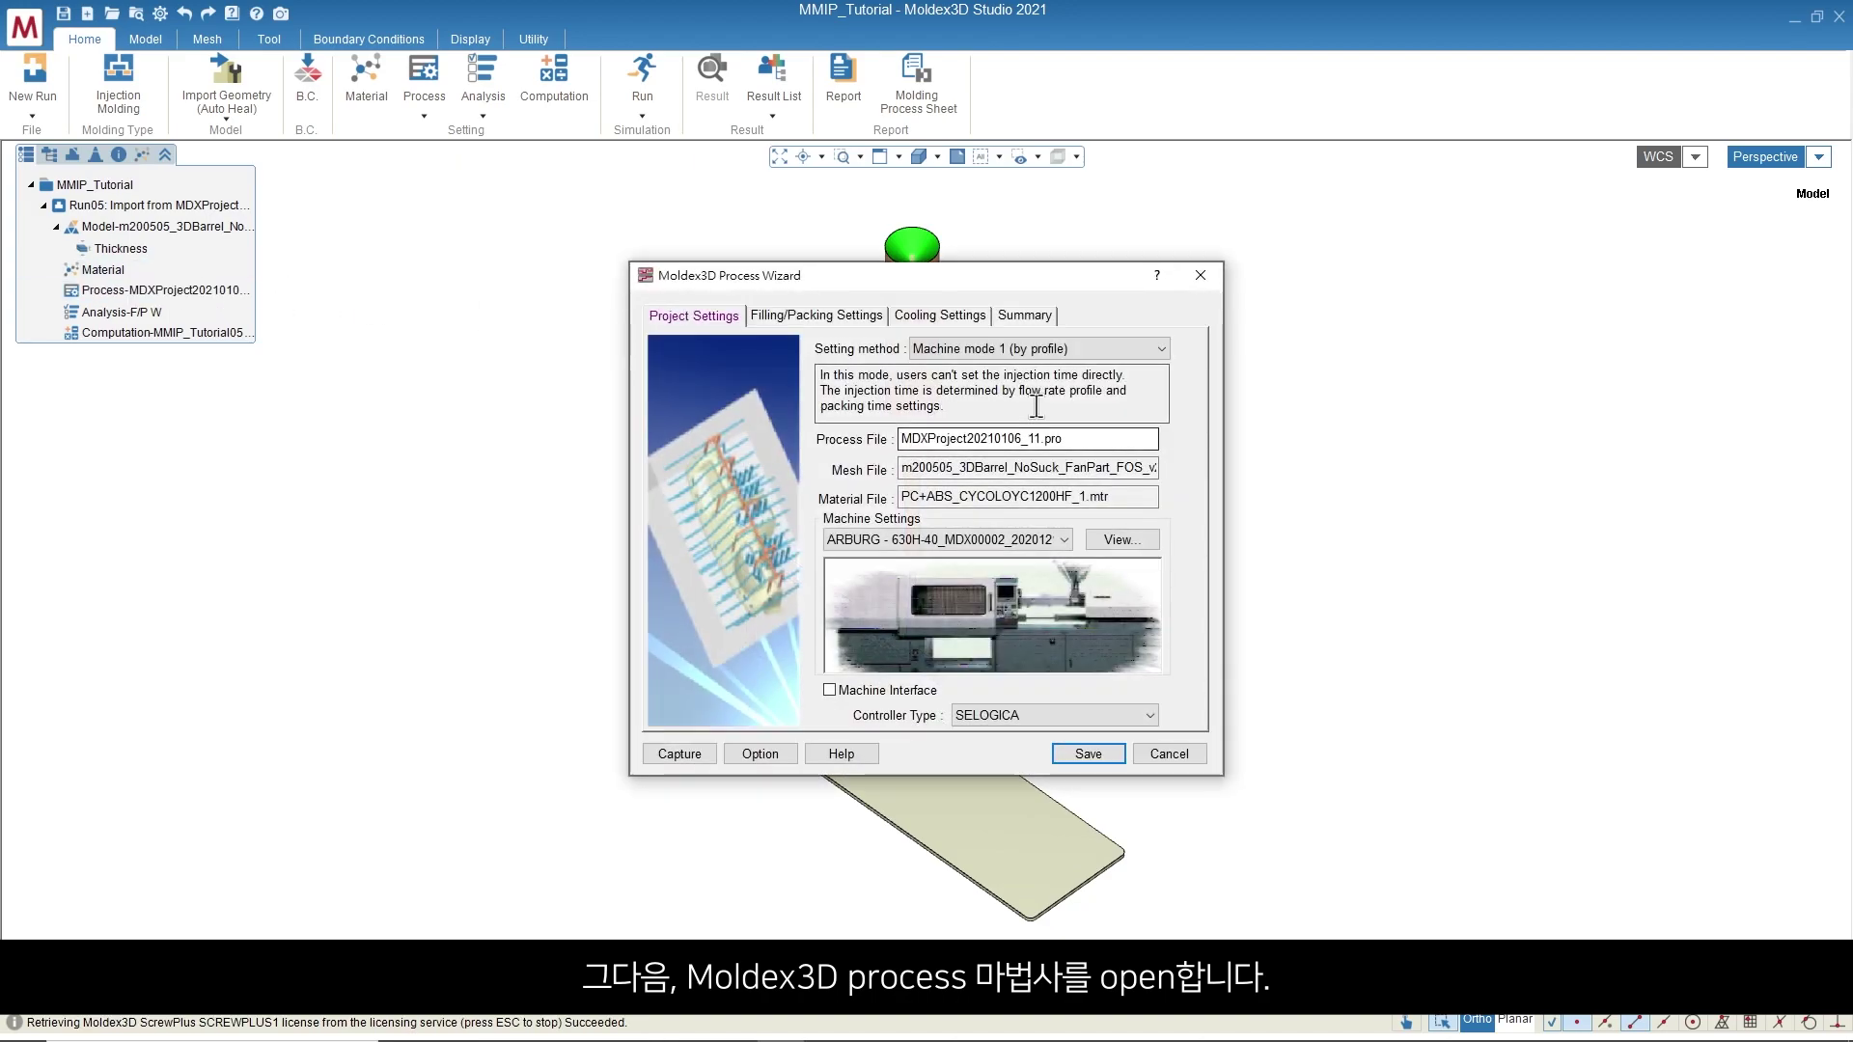
pyautogui.click(1162, 347)
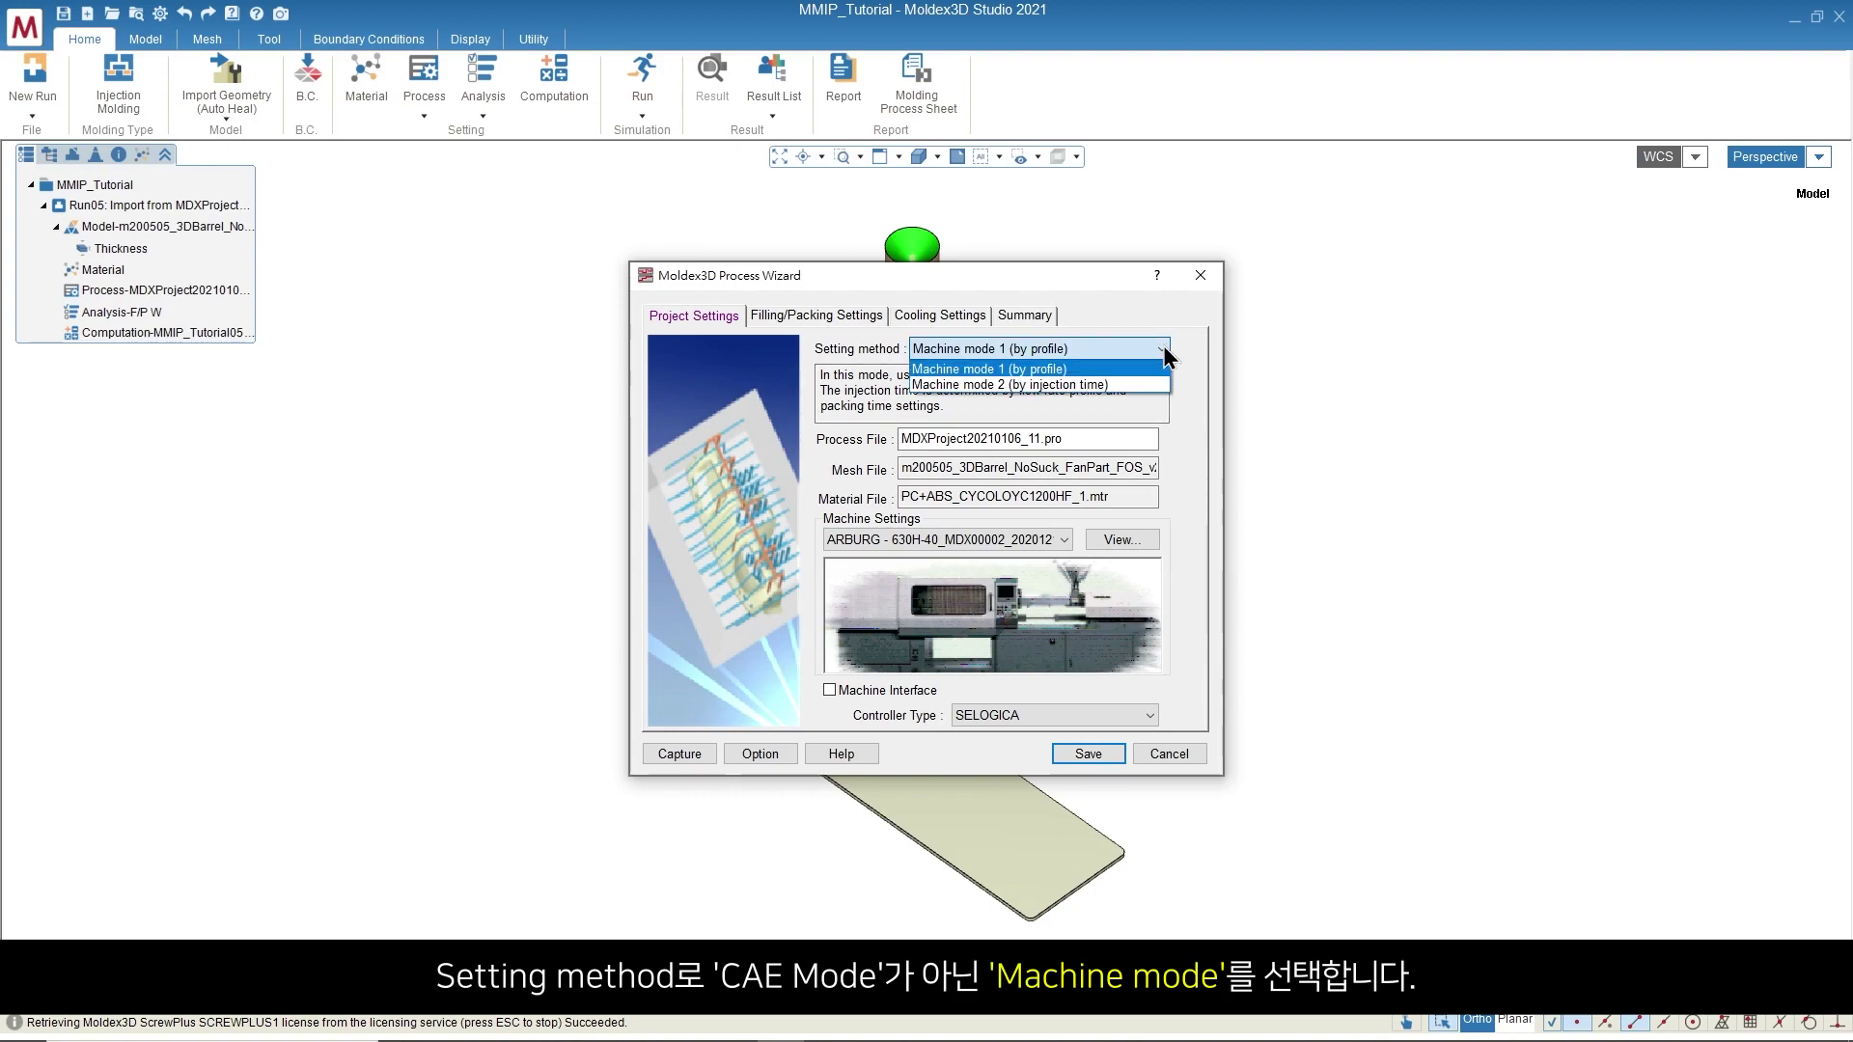
pyautogui.click(1092, 368)
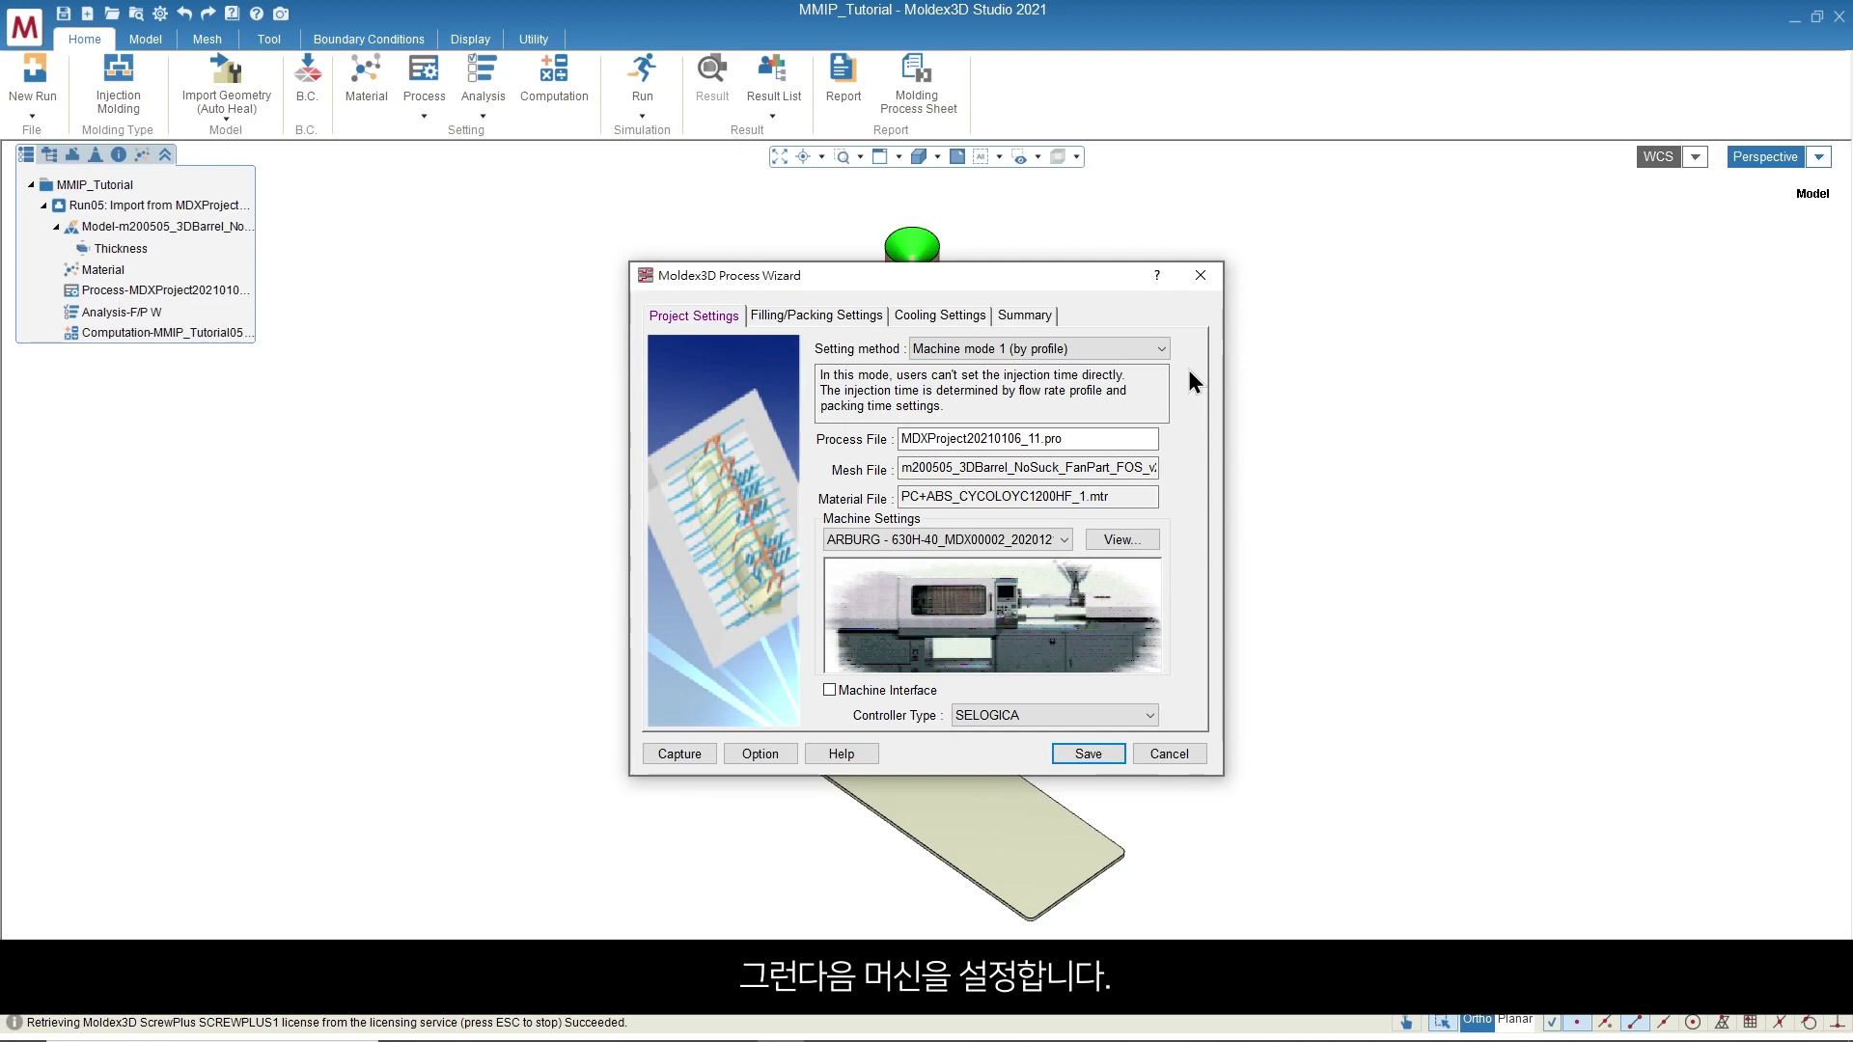
# Import the ARBURG_630H-40_MDX00002 MMIP machine response file from C:\MDXfolder\MMIP_Tutorial as a new injection machine.
pyautogui.click(1061, 536)
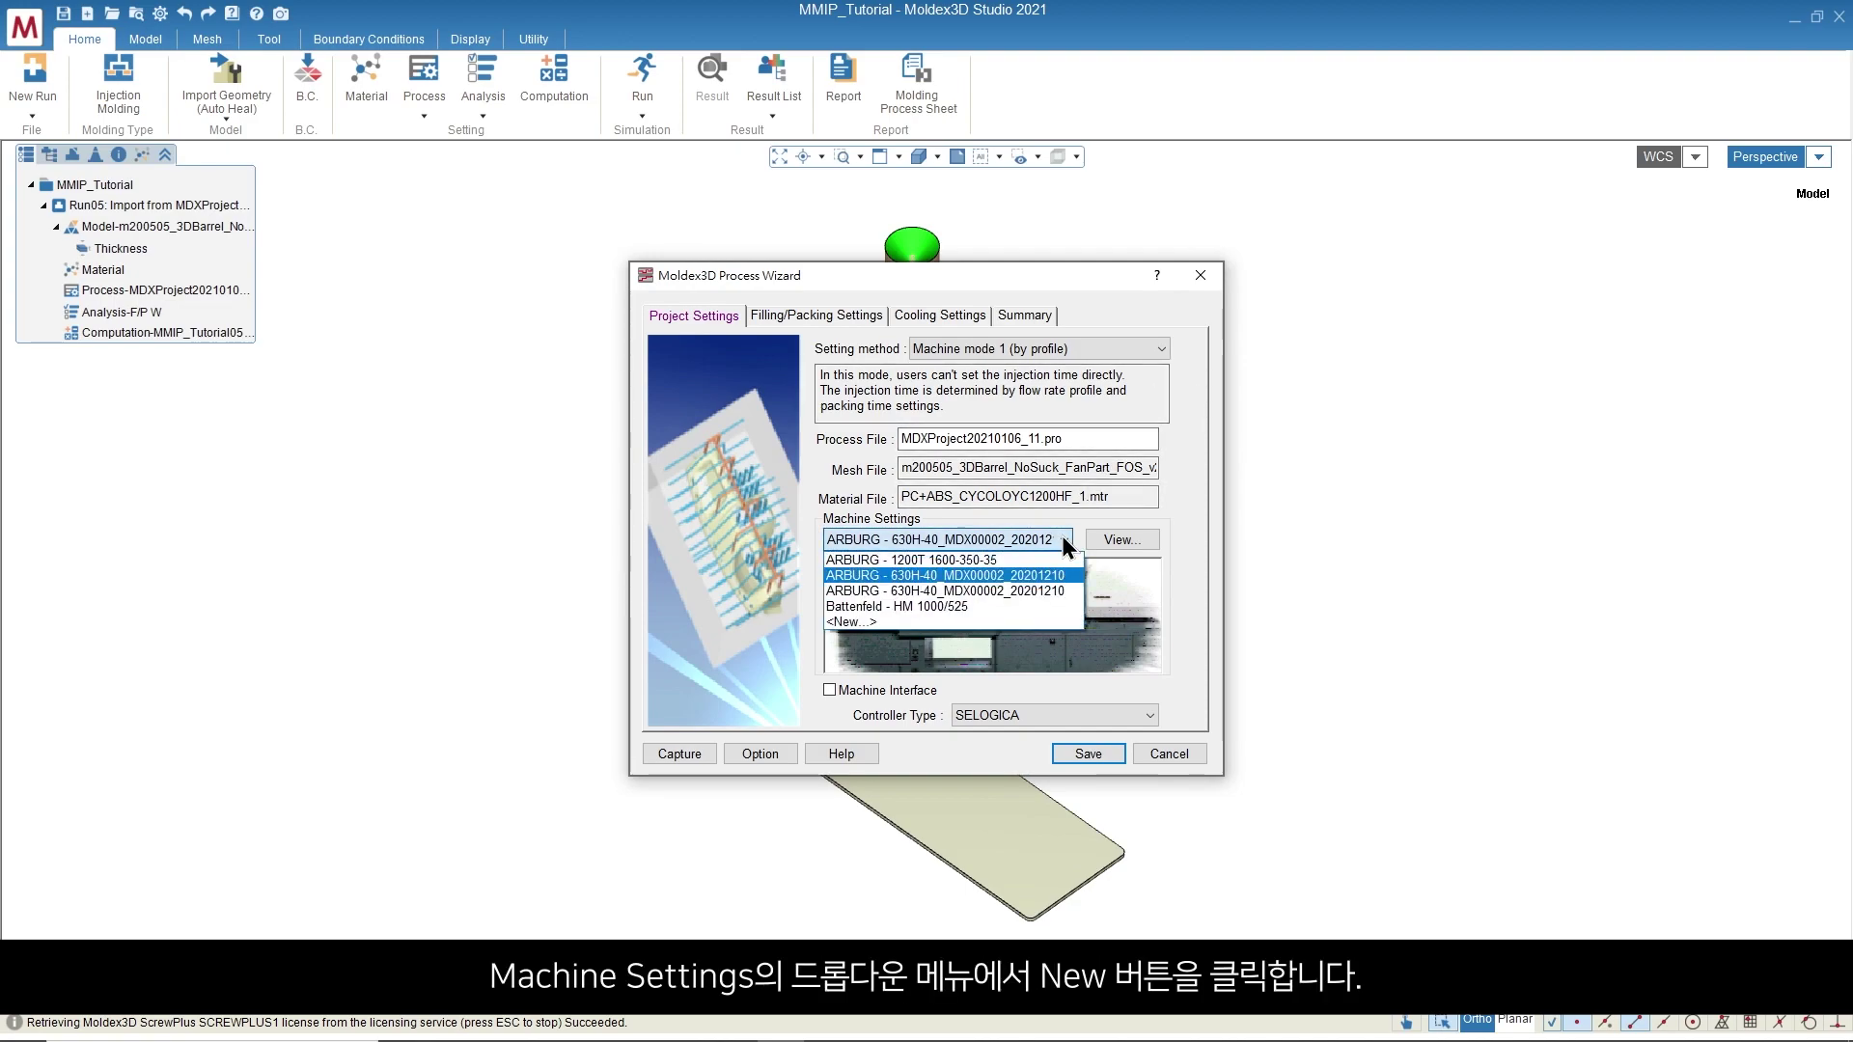
pyautogui.click(982, 620)
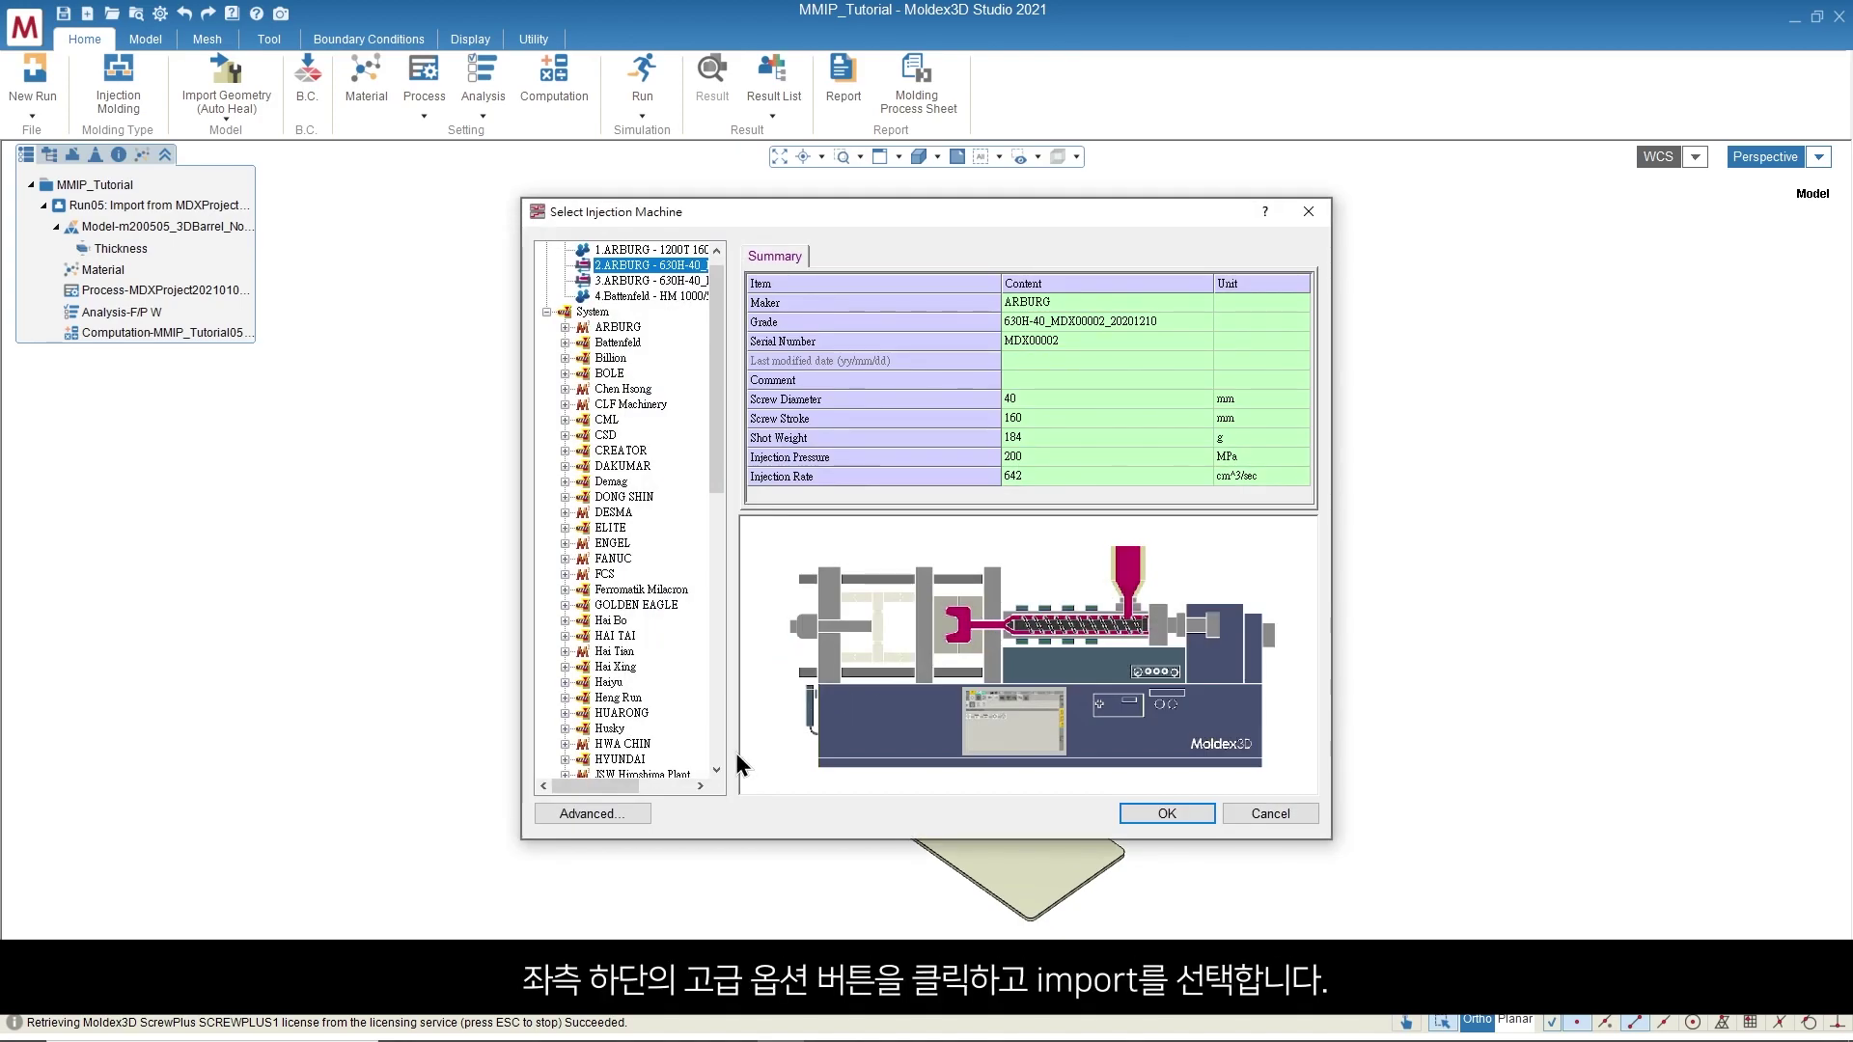
pyautogui.click(629, 813)
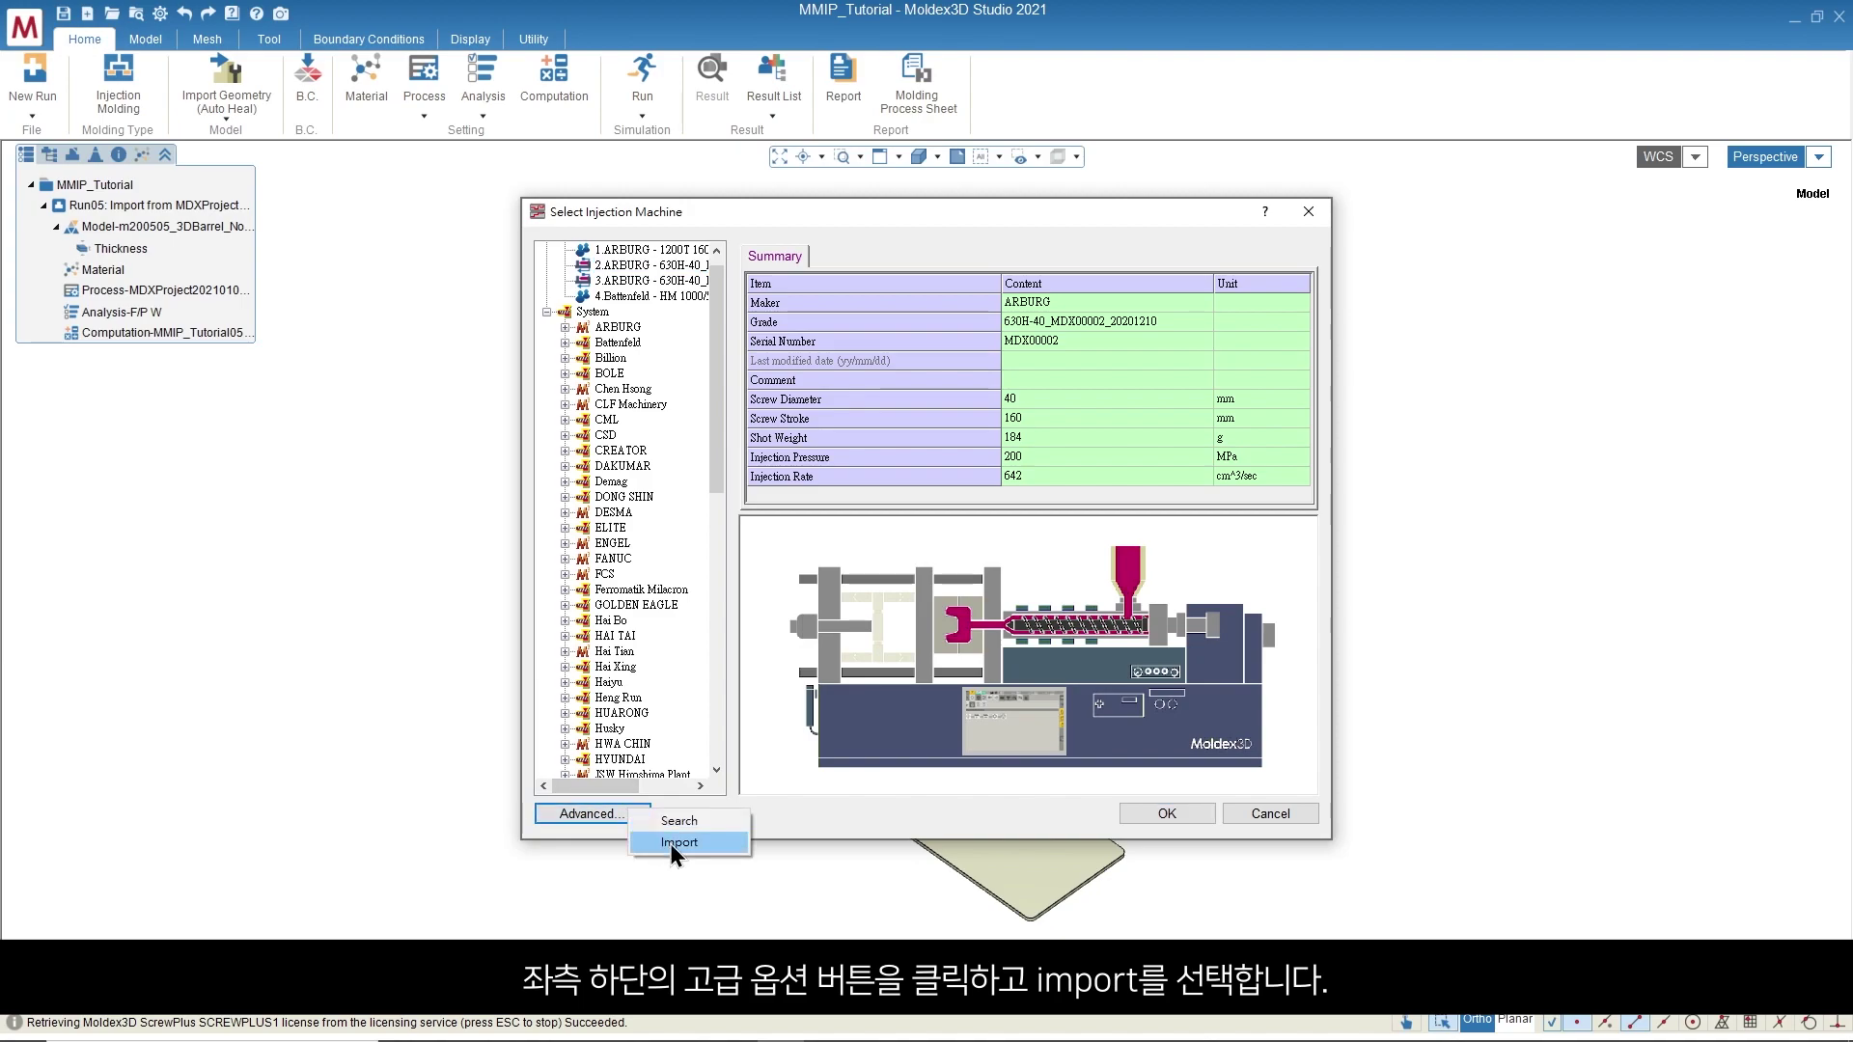
pyautogui.click(669, 844)
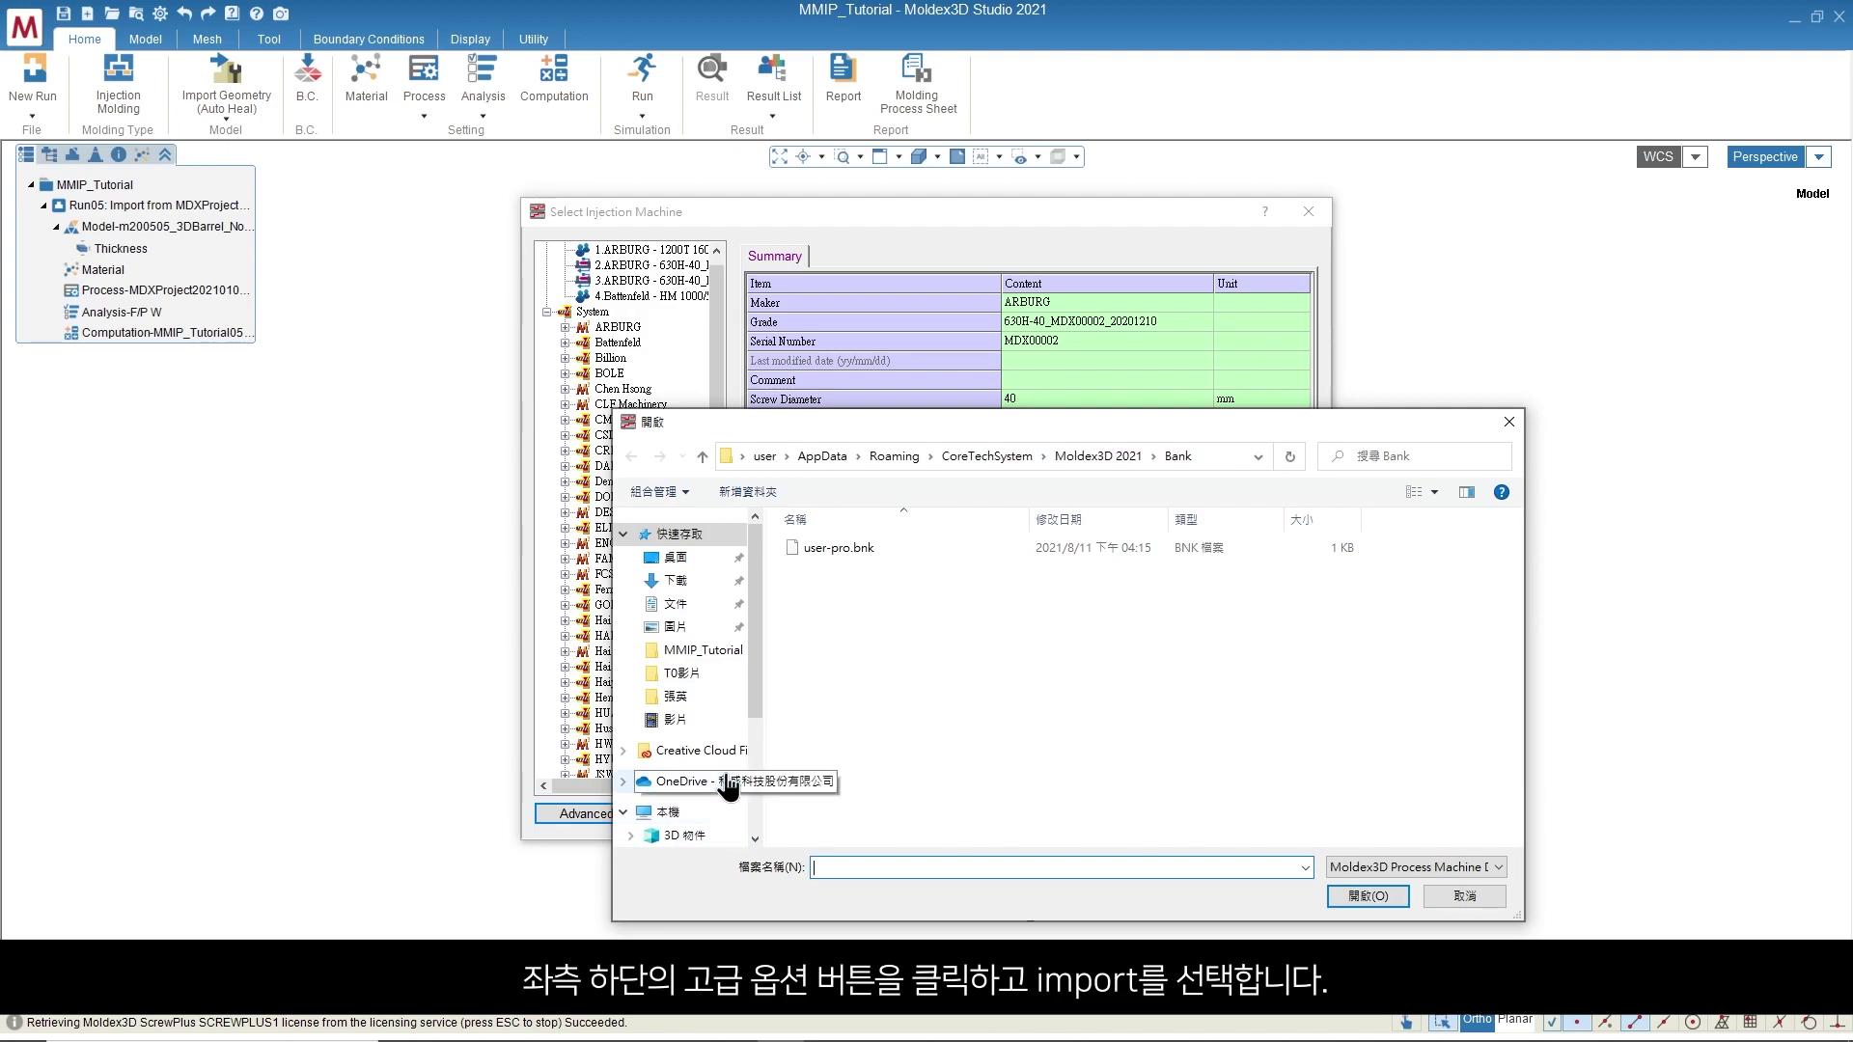
pyautogui.scroll(-3, 728, 762)
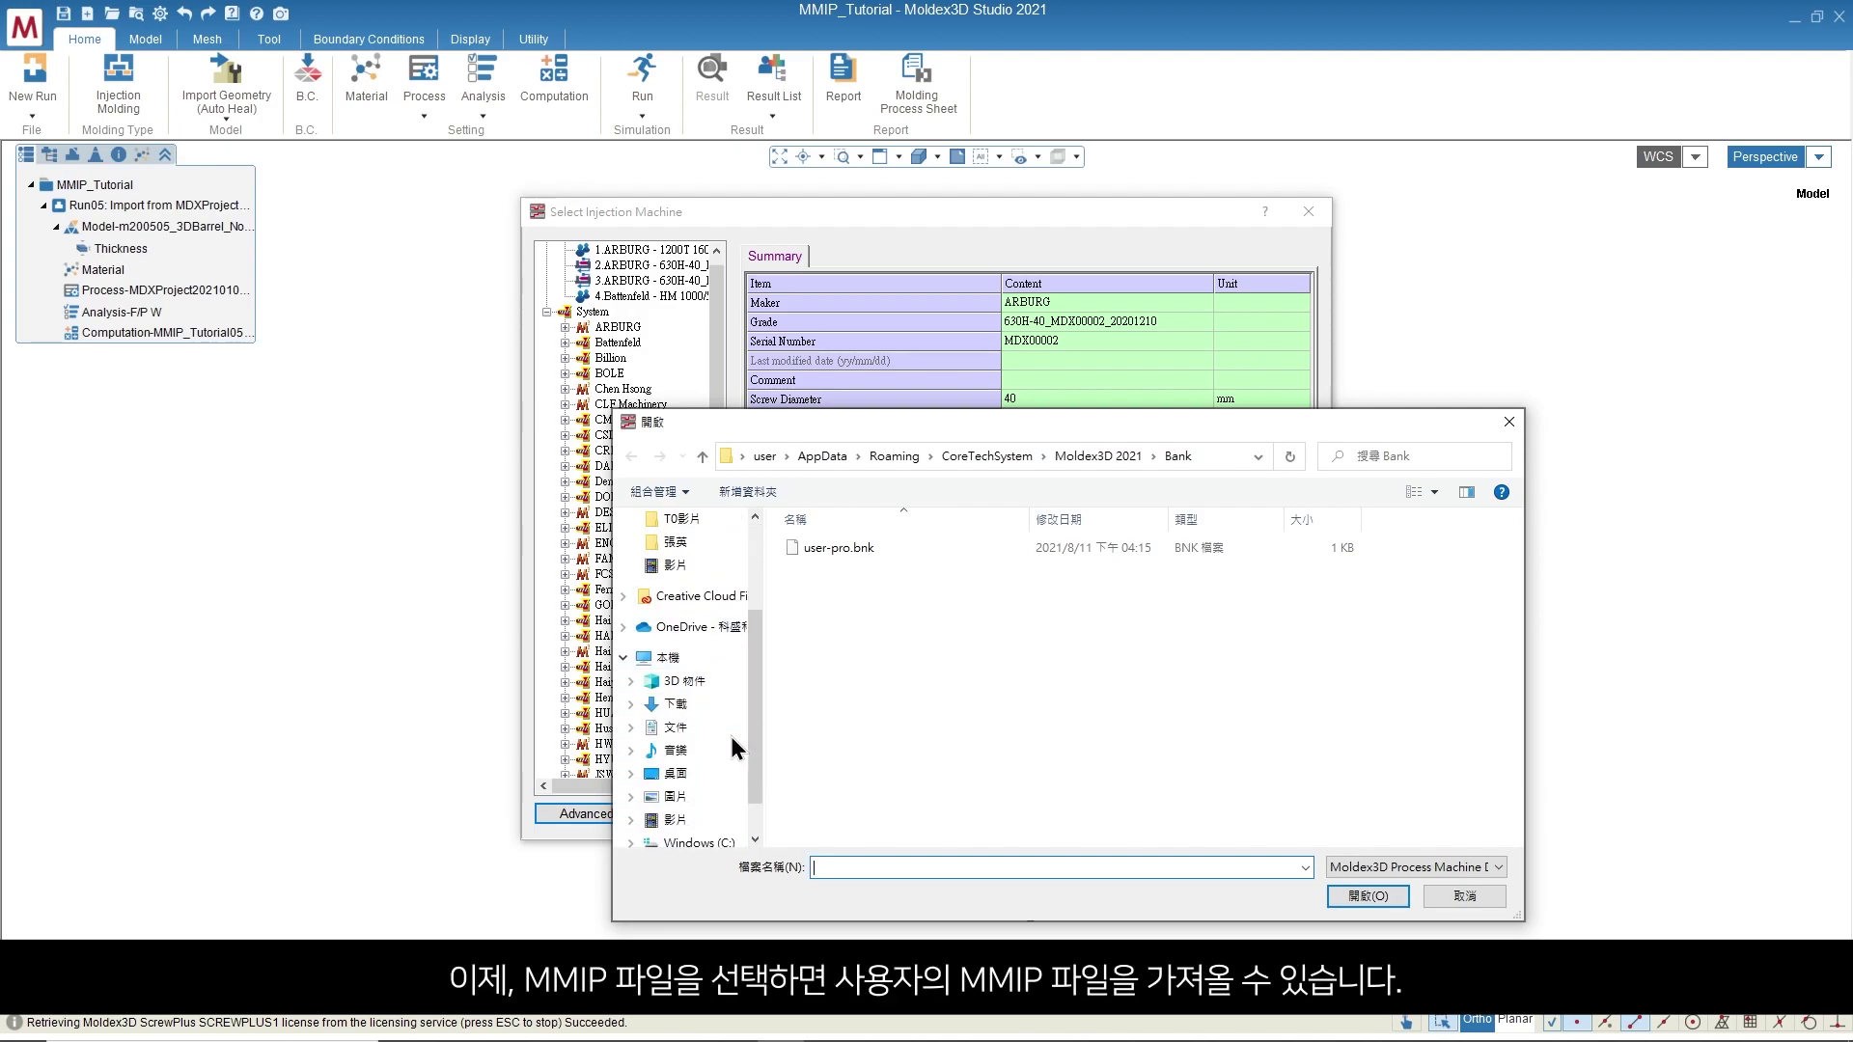
pyautogui.click(714, 797)
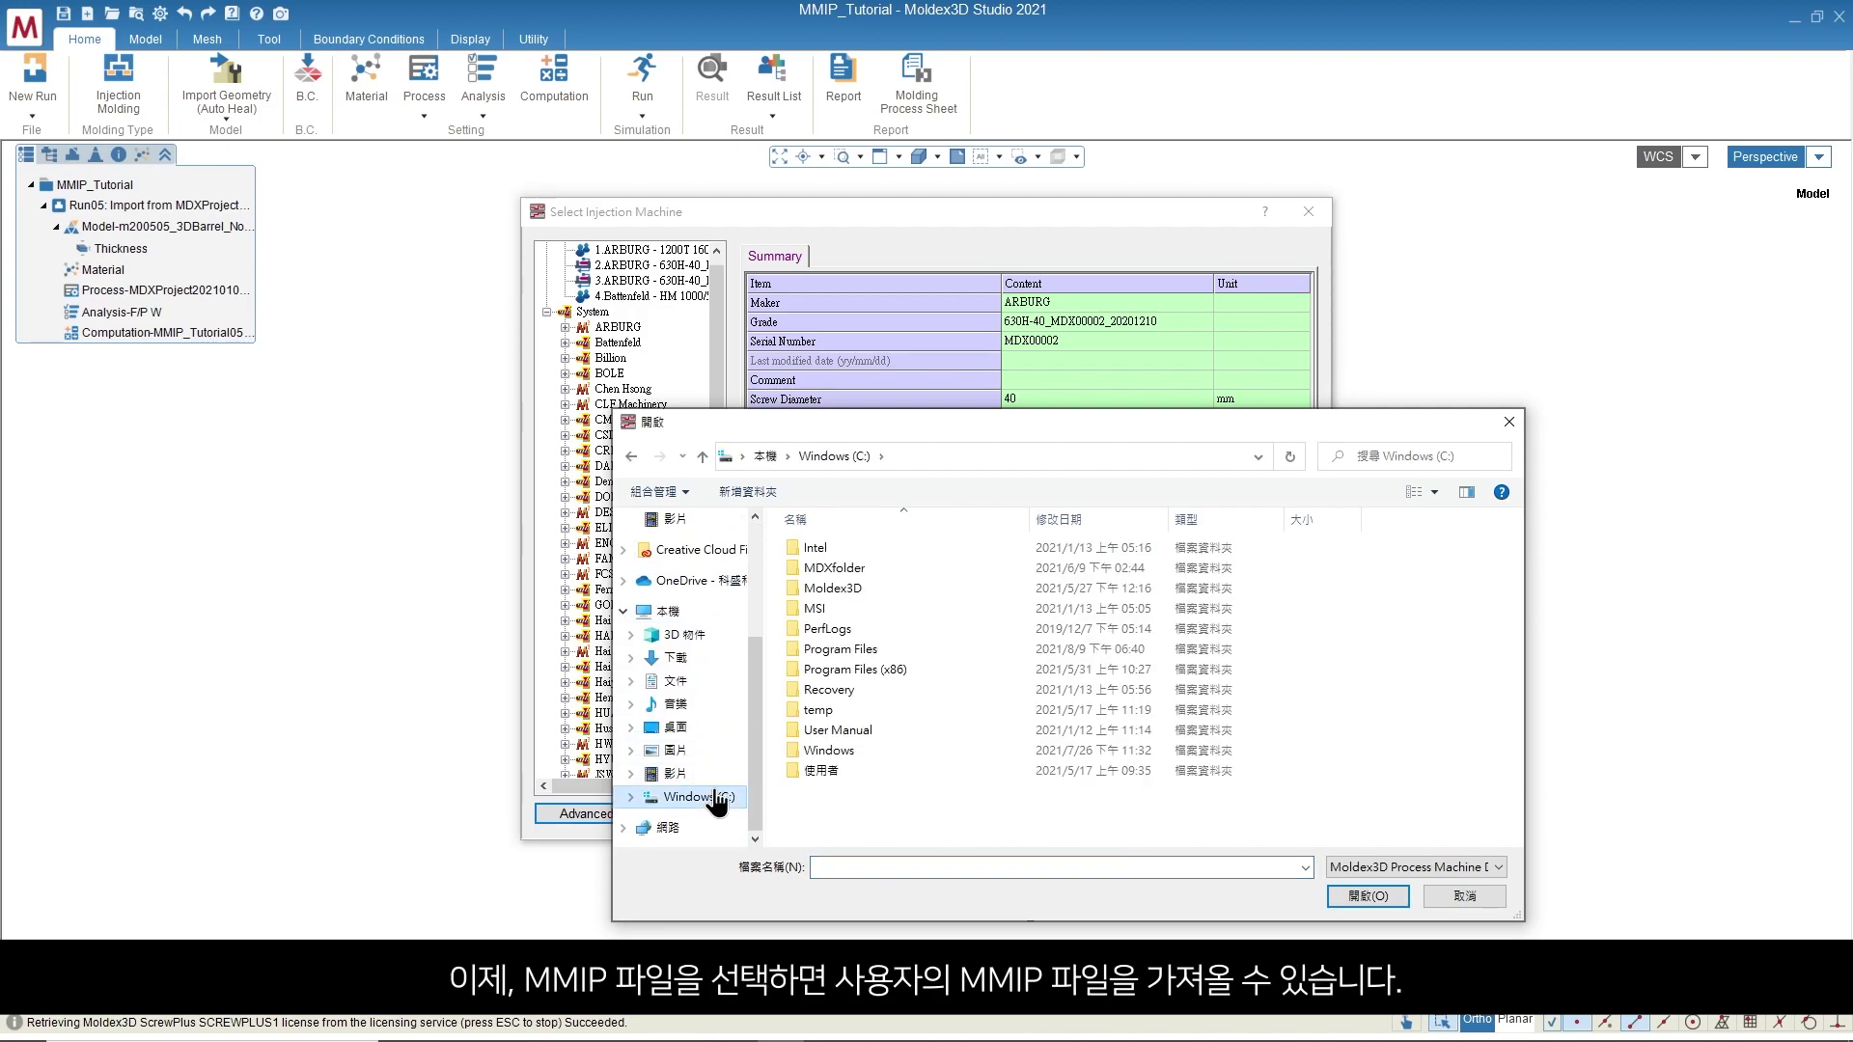
pyautogui.doubleClick(932, 567)
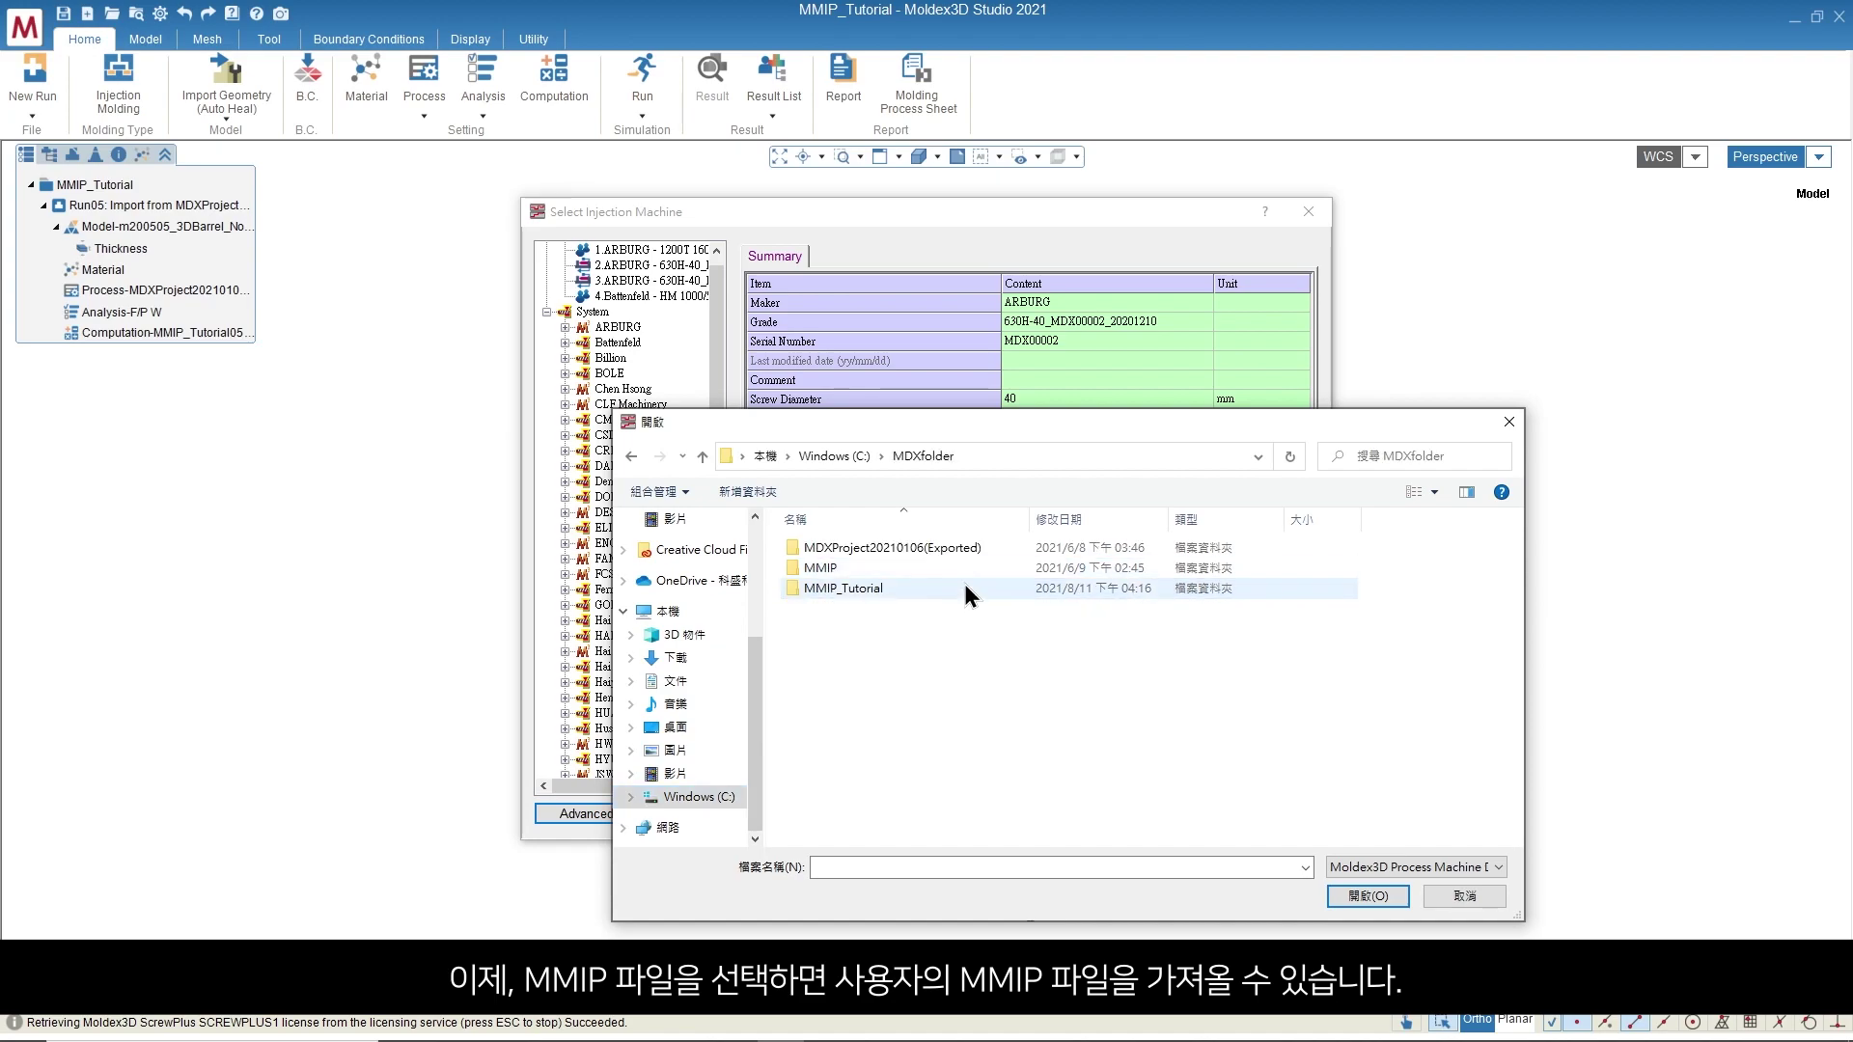
pyautogui.doubleClick(969, 589)
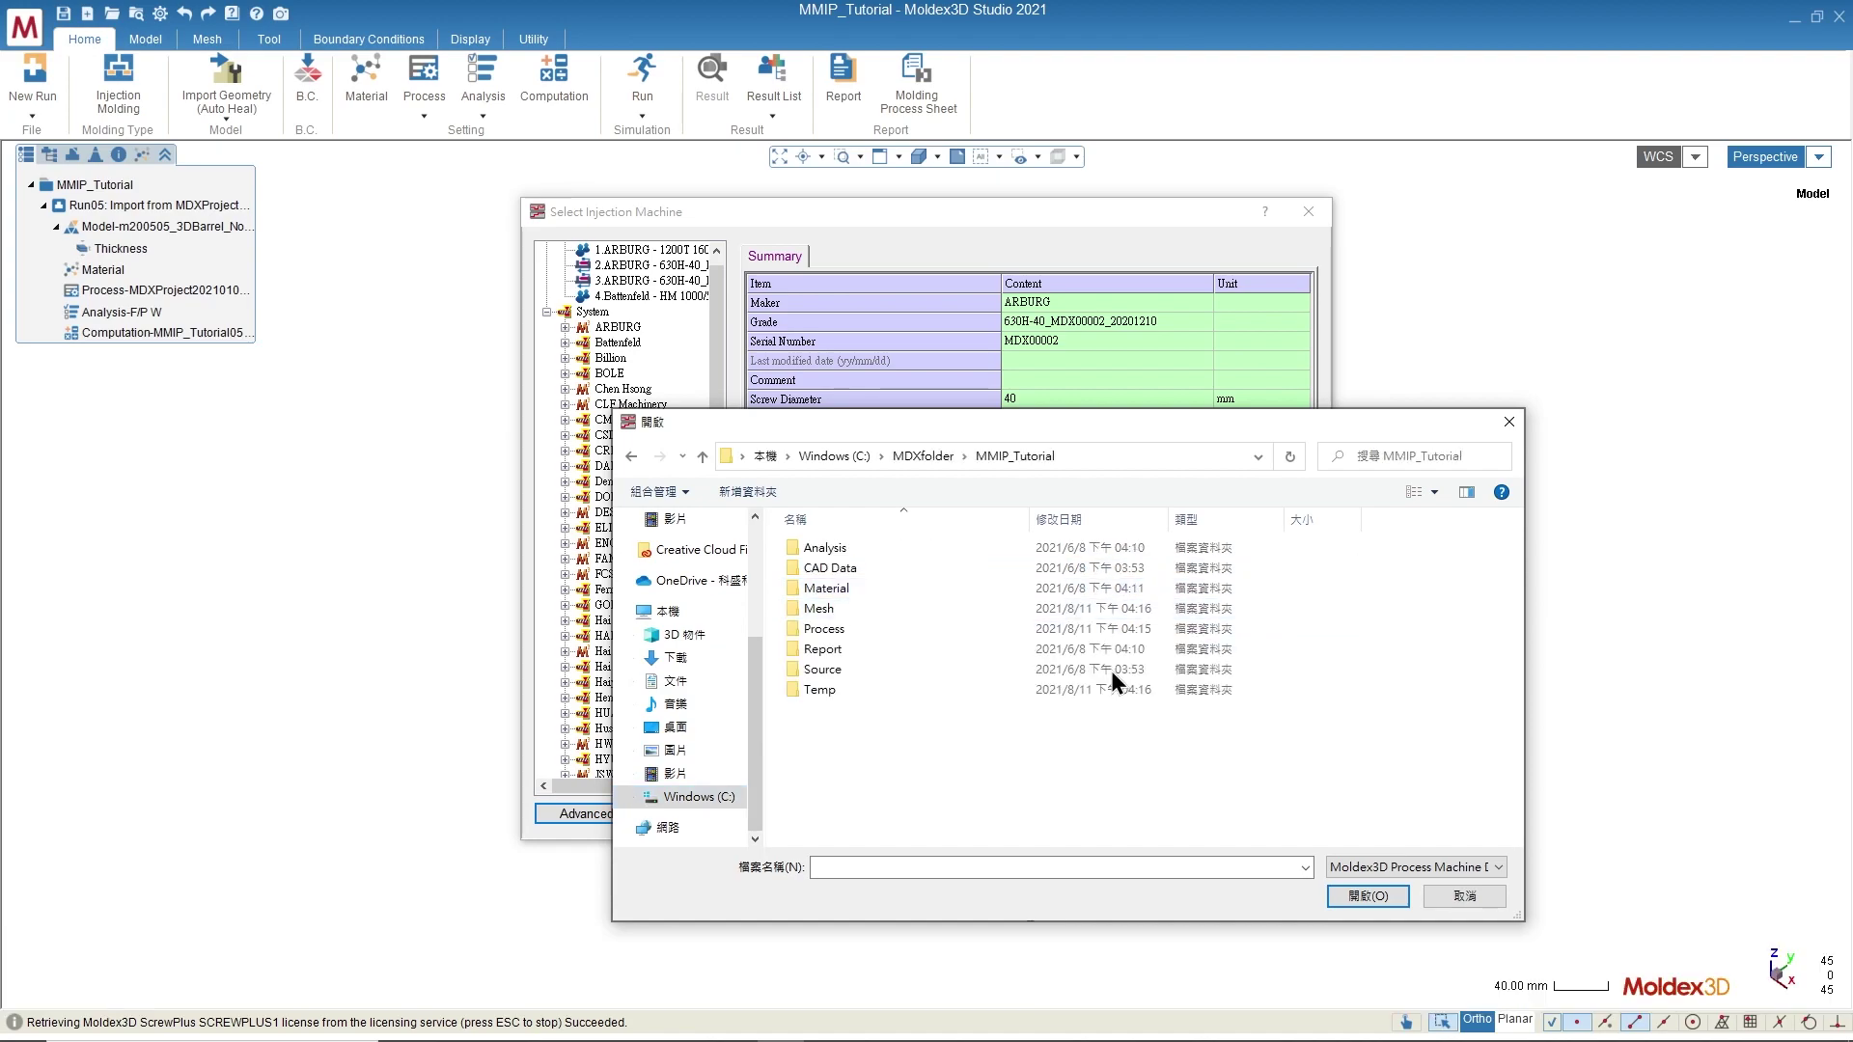
pyautogui.click(1402, 874)
pyautogui.click(1390, 900)
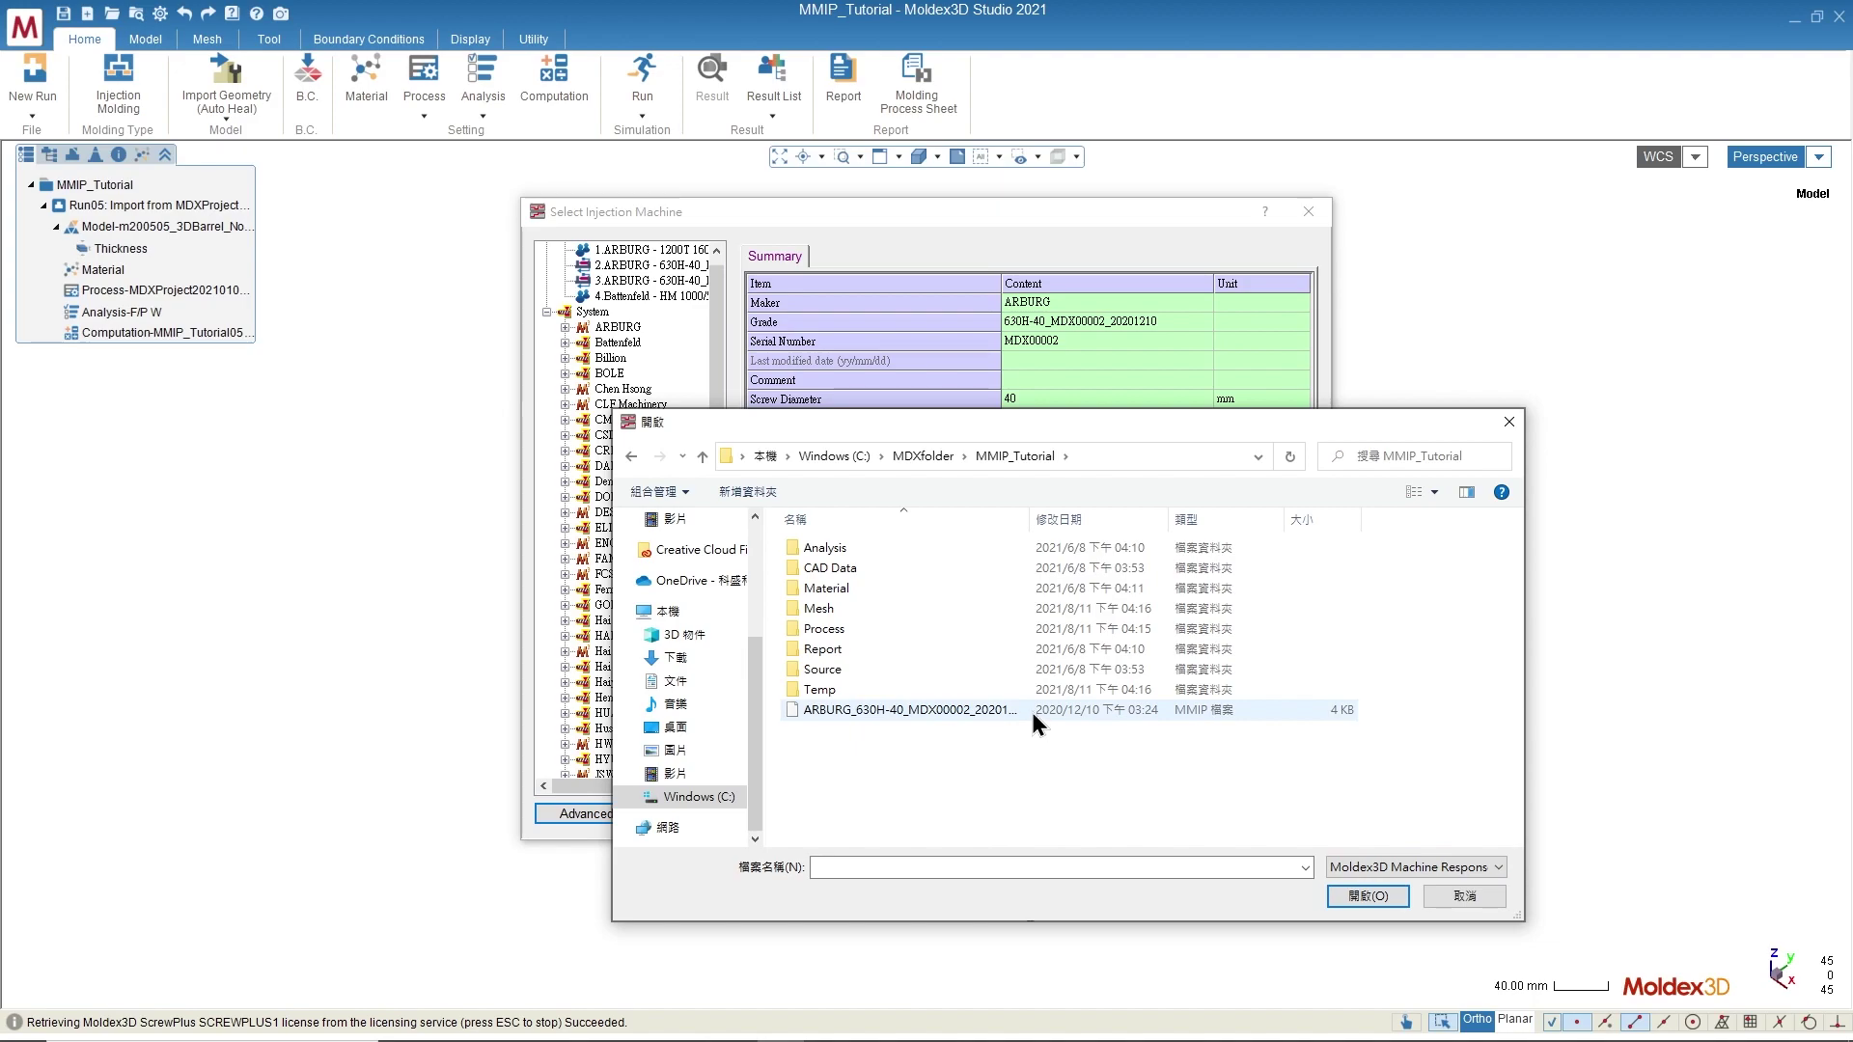
pyautogui.click(1032, 712)
pyautogui.click(1362, 890)
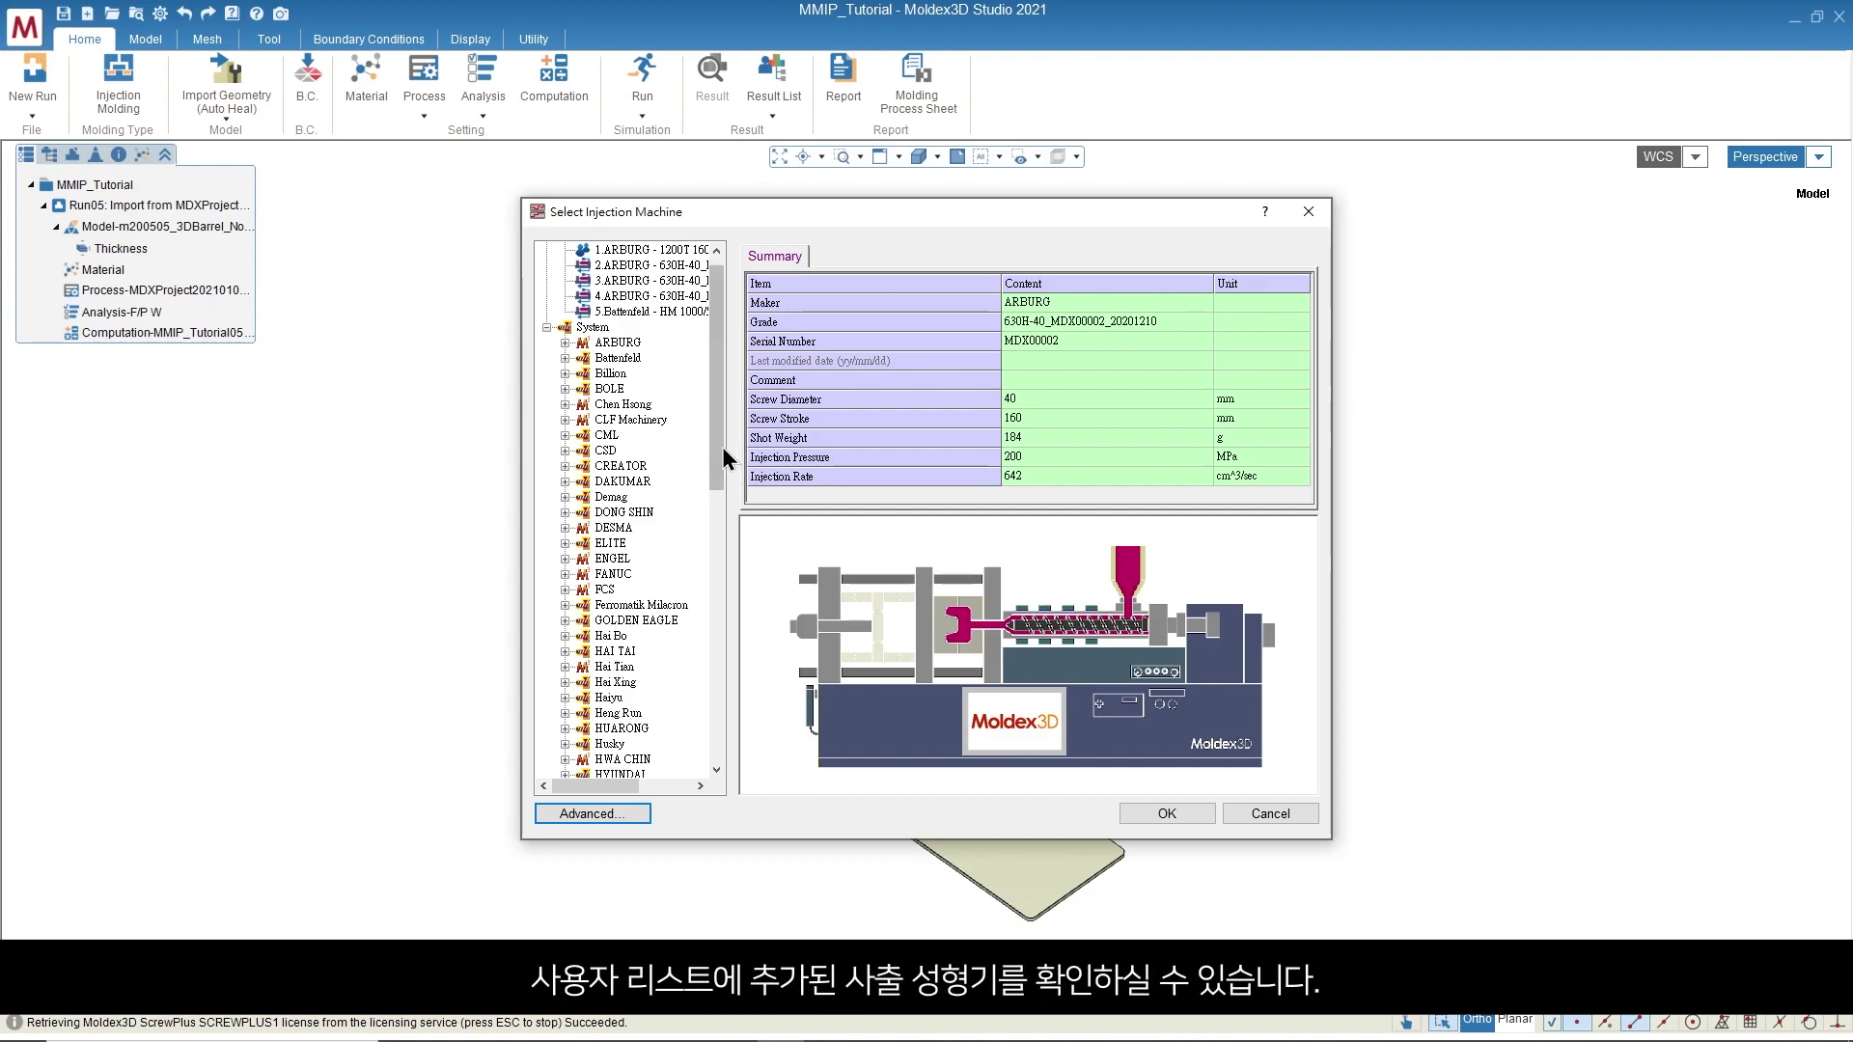
# Assign the newly imported ARBURG 630H-40 user machine with profile settings reset to default, and review its parameters.
pyautogui.moveTo(722, 448); pyautogui.dragTo(718, 442)
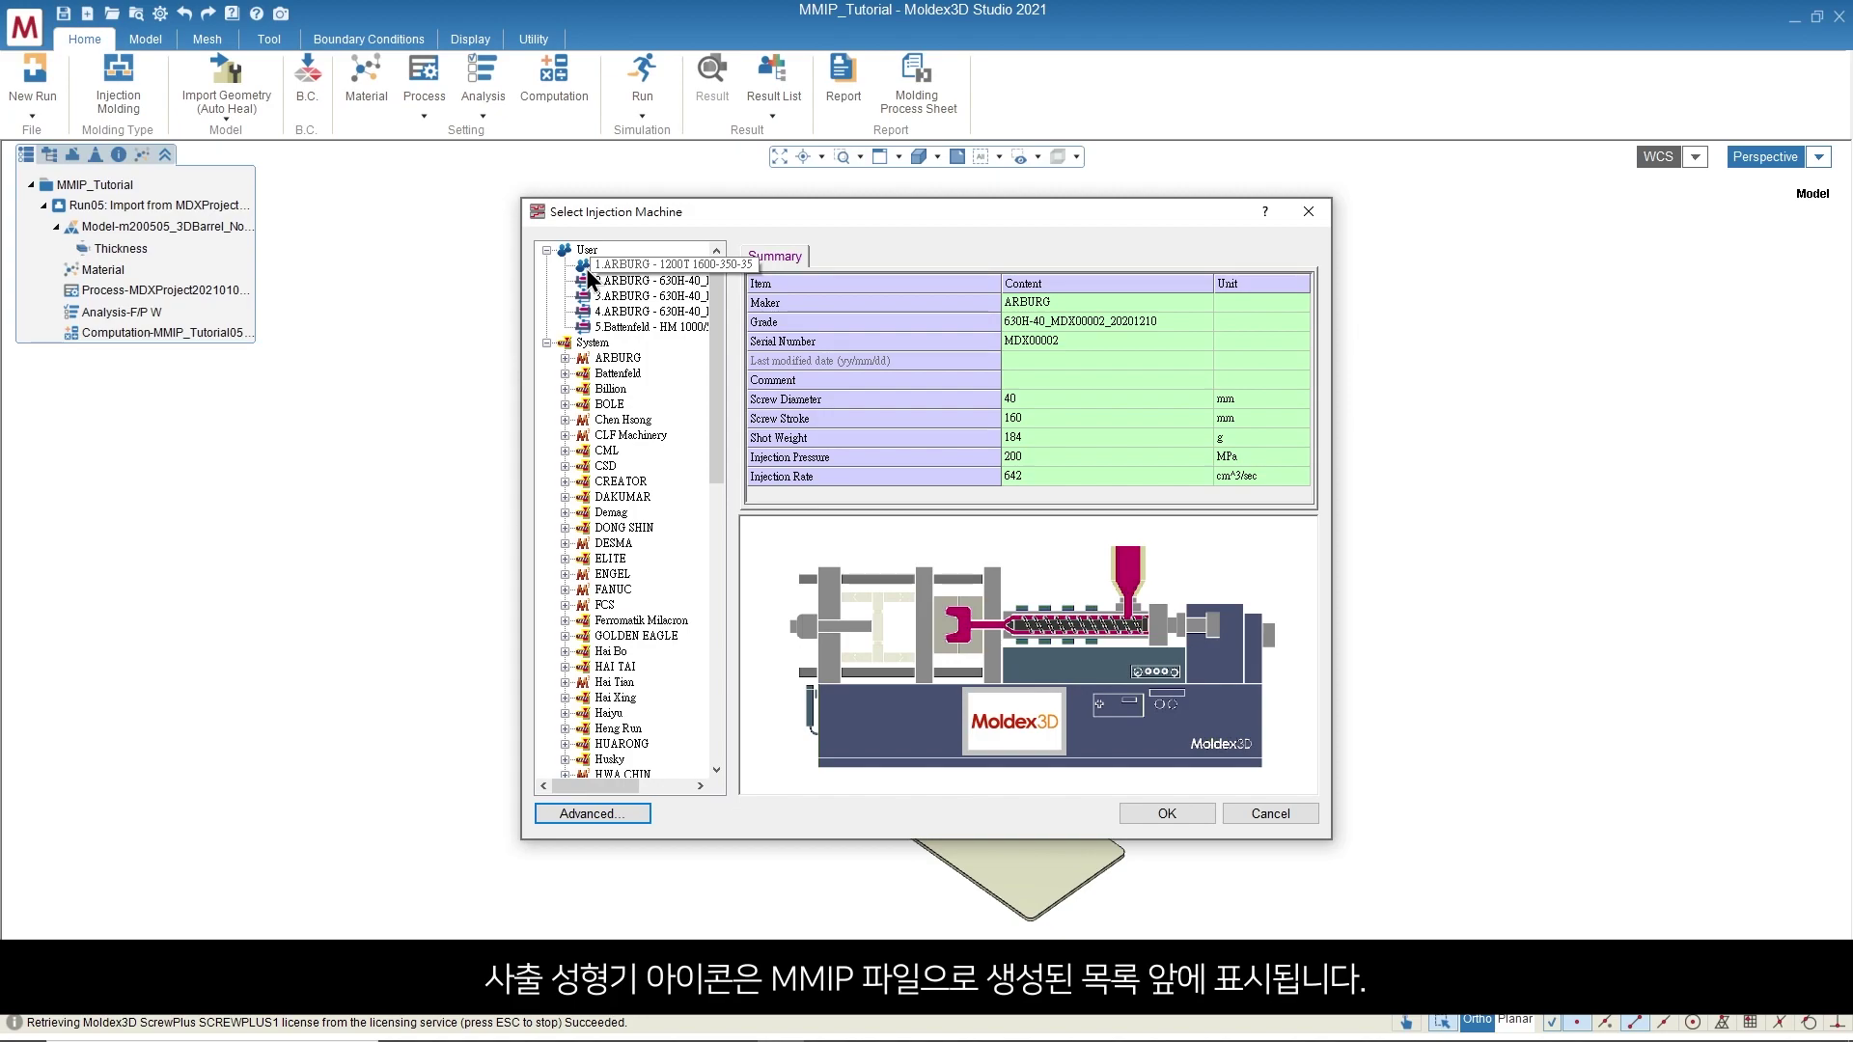
pyautogui.click(629, 312)
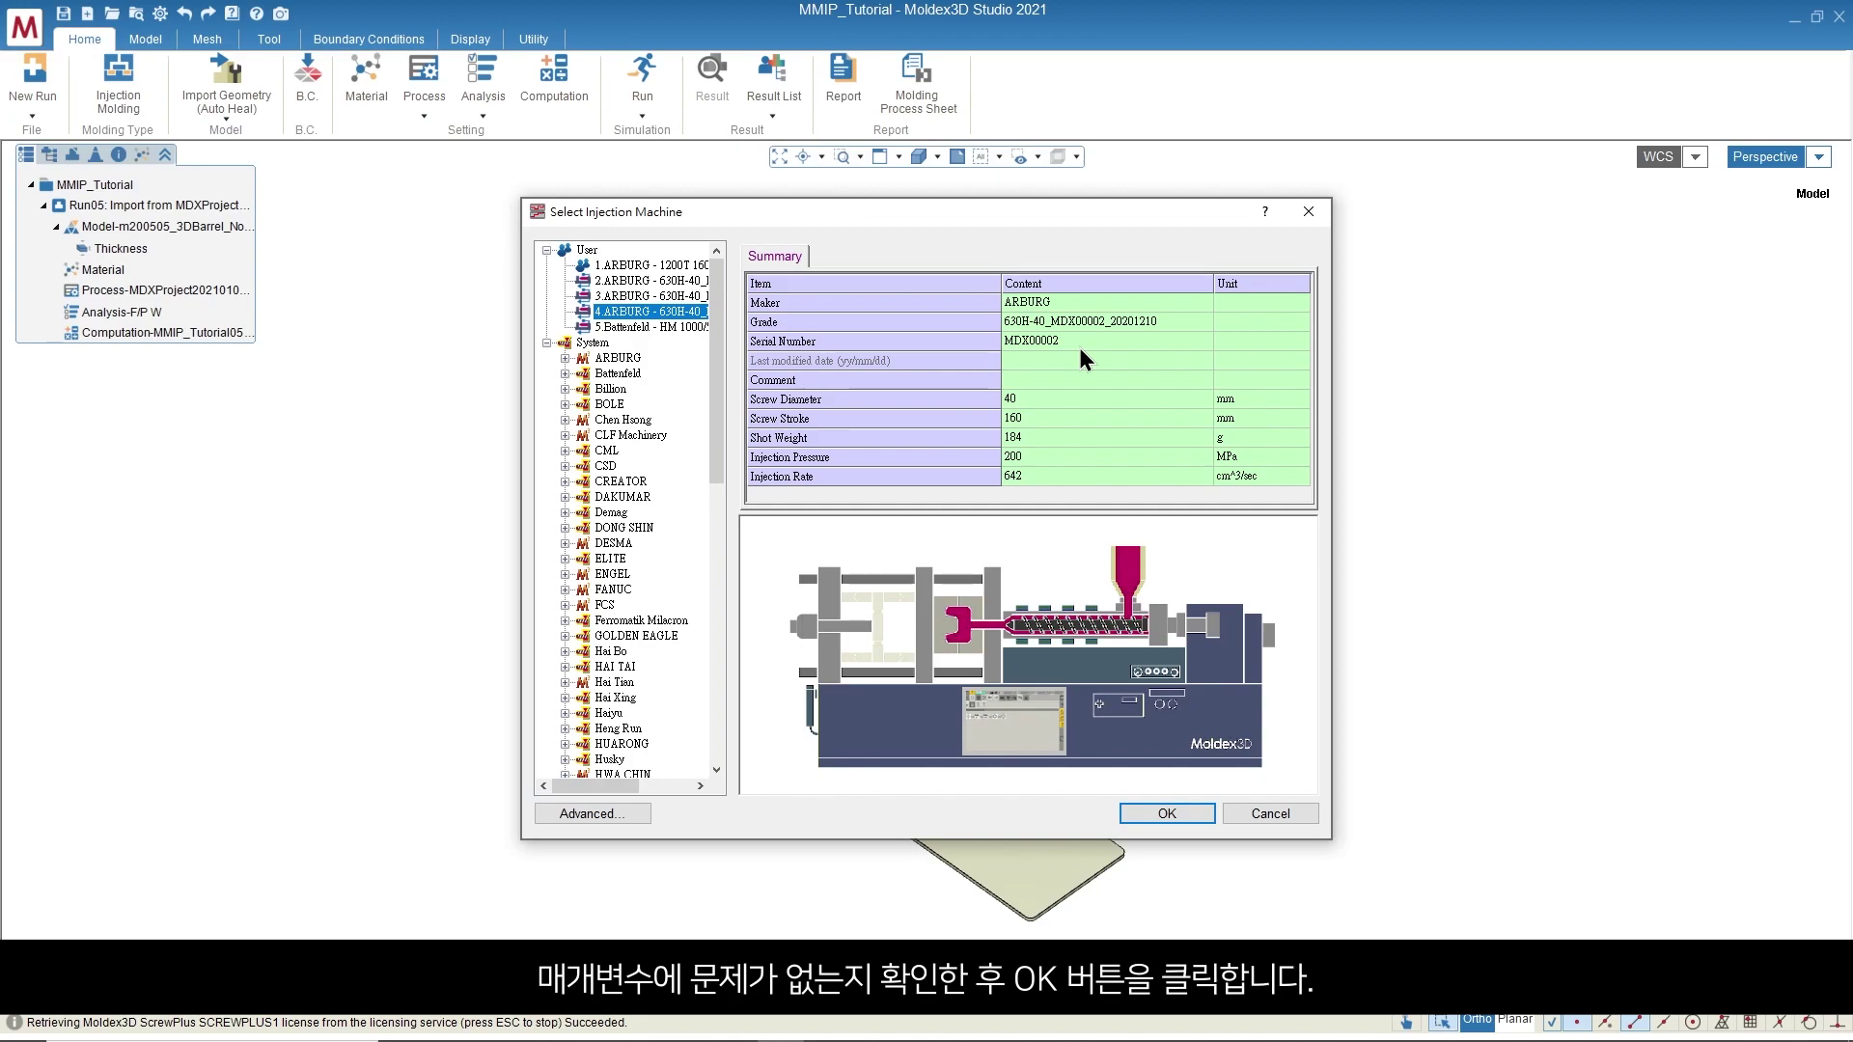
pyautogui.click(1183, 811)
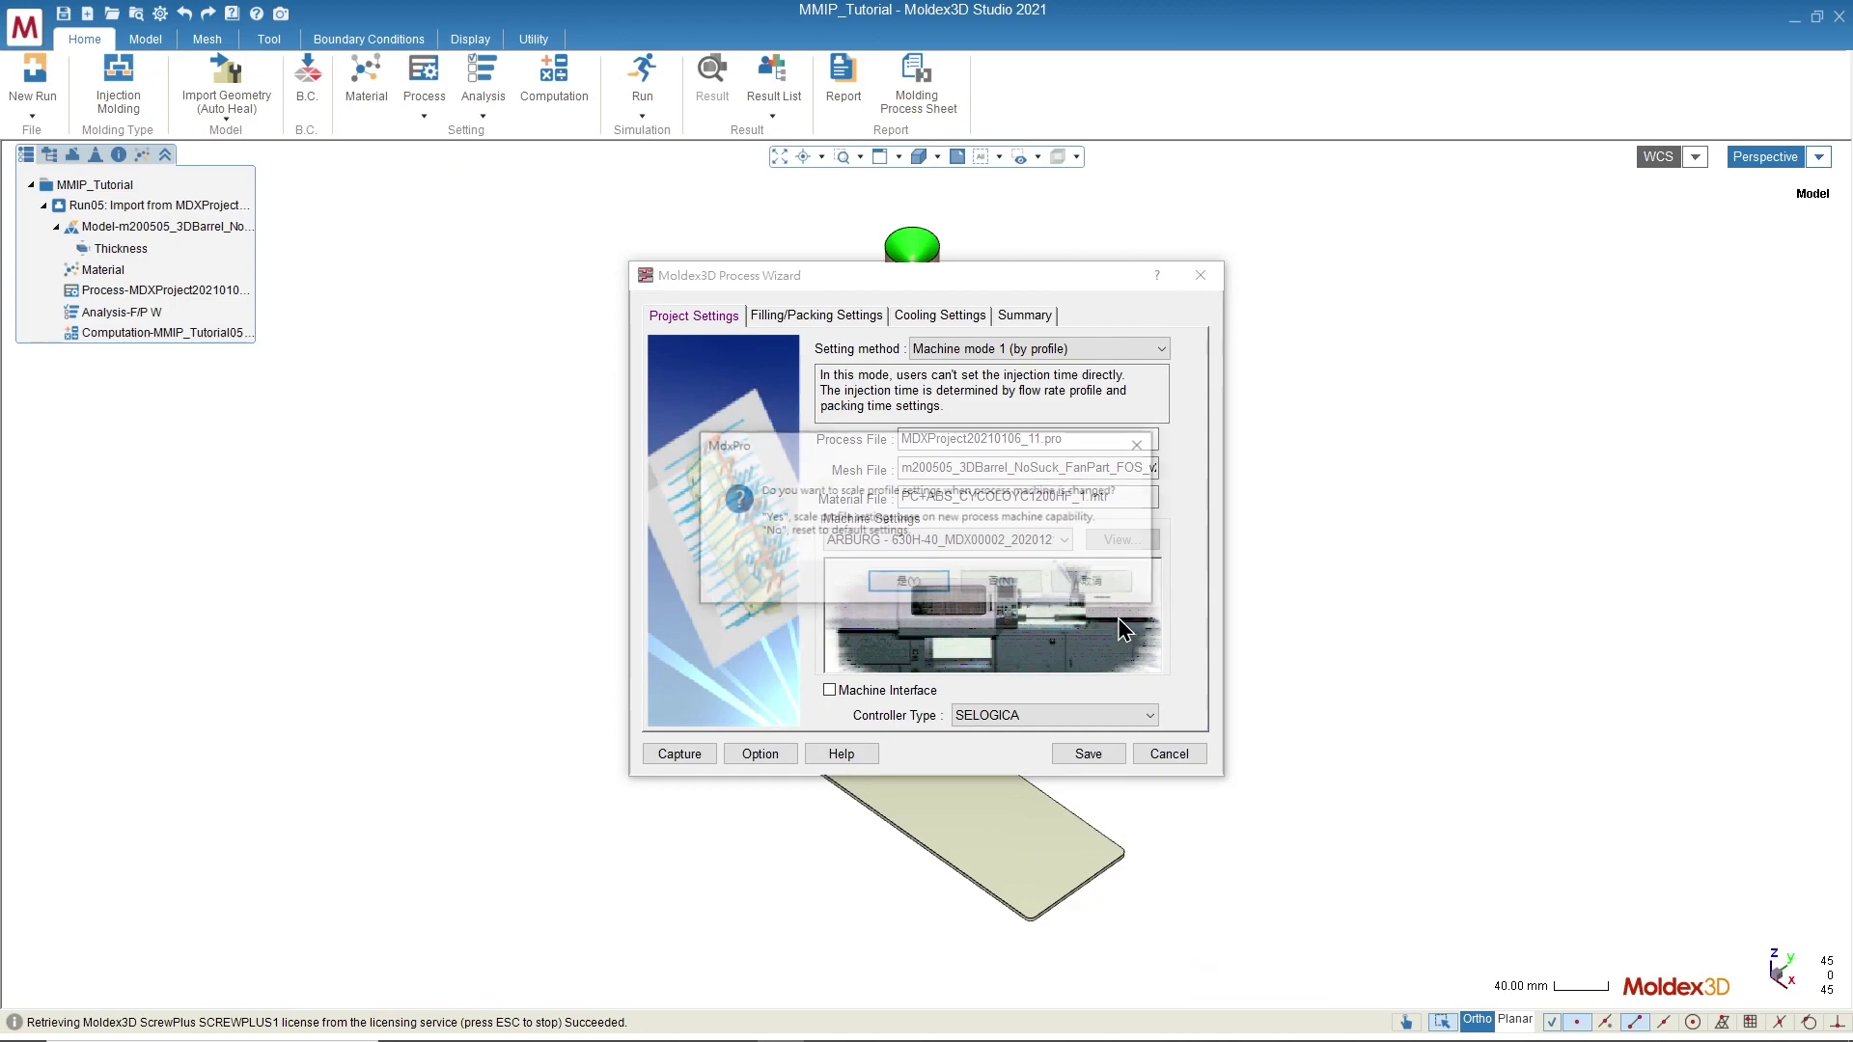
pyautogui.click(1000, 583)
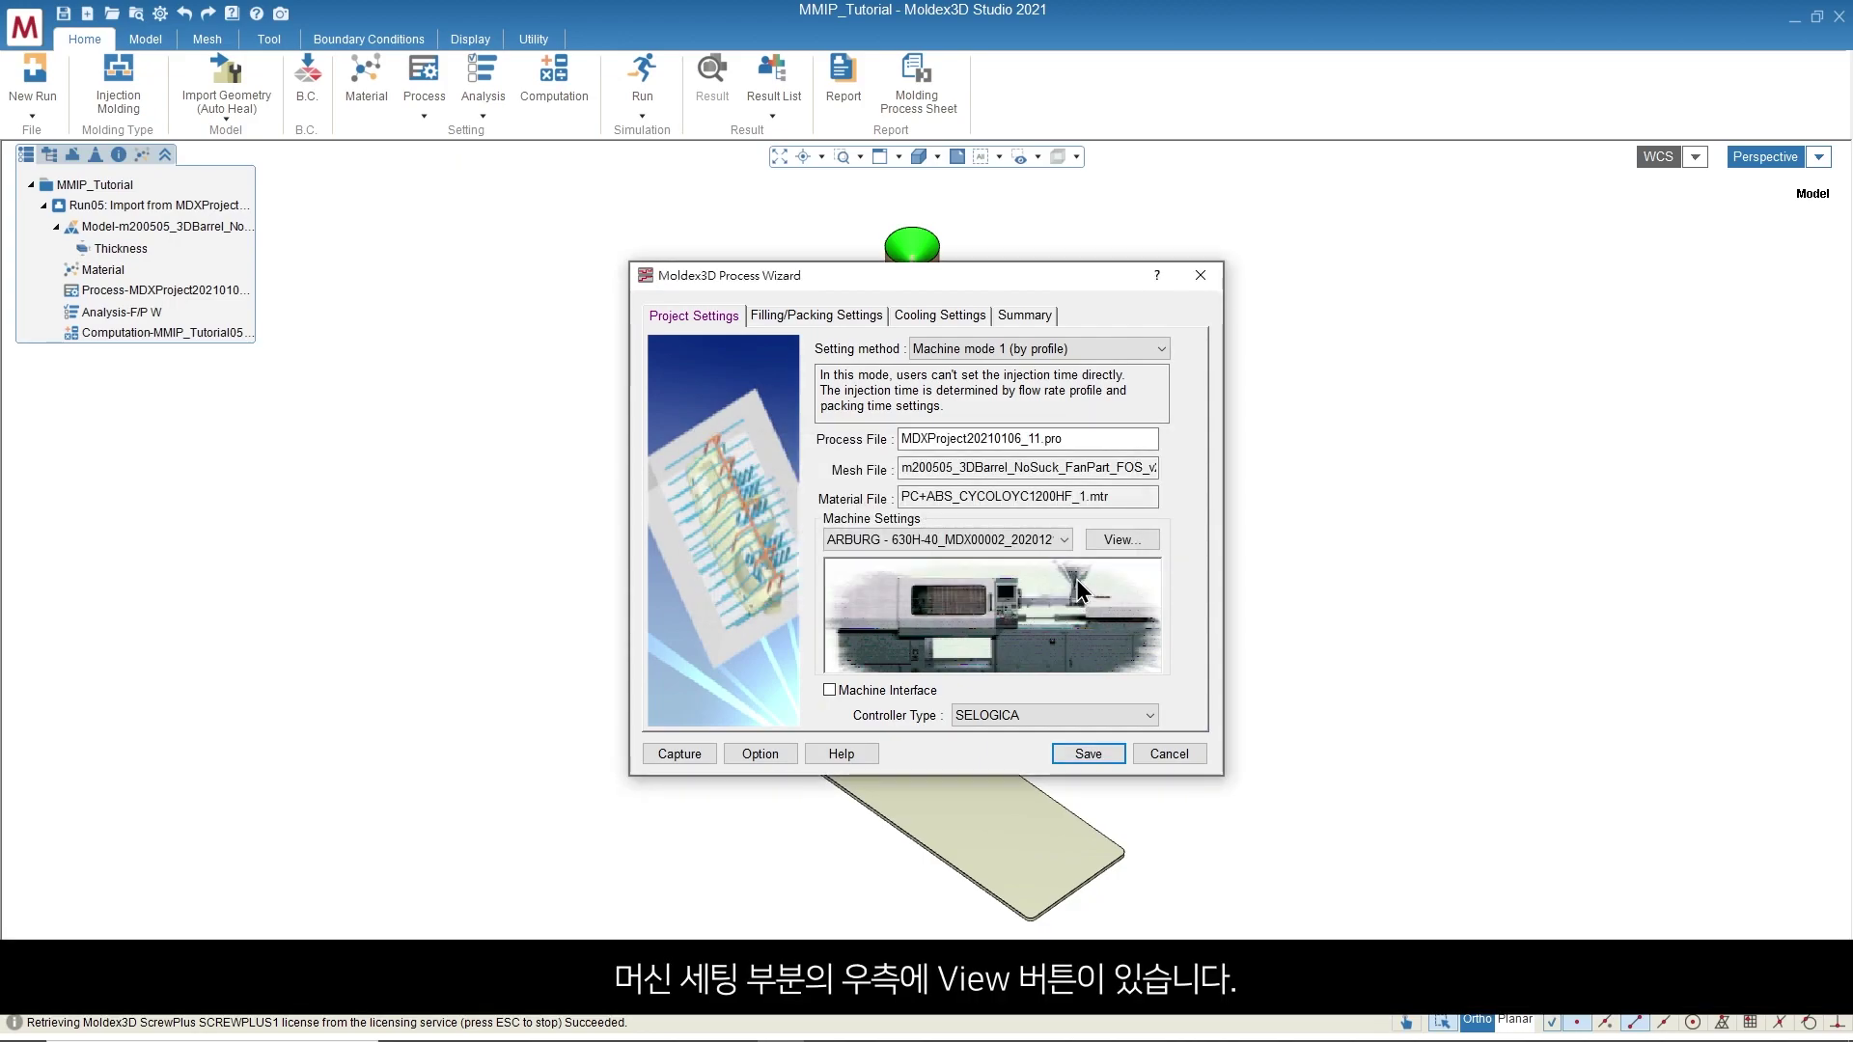
pyautogui.click(1142, 541)
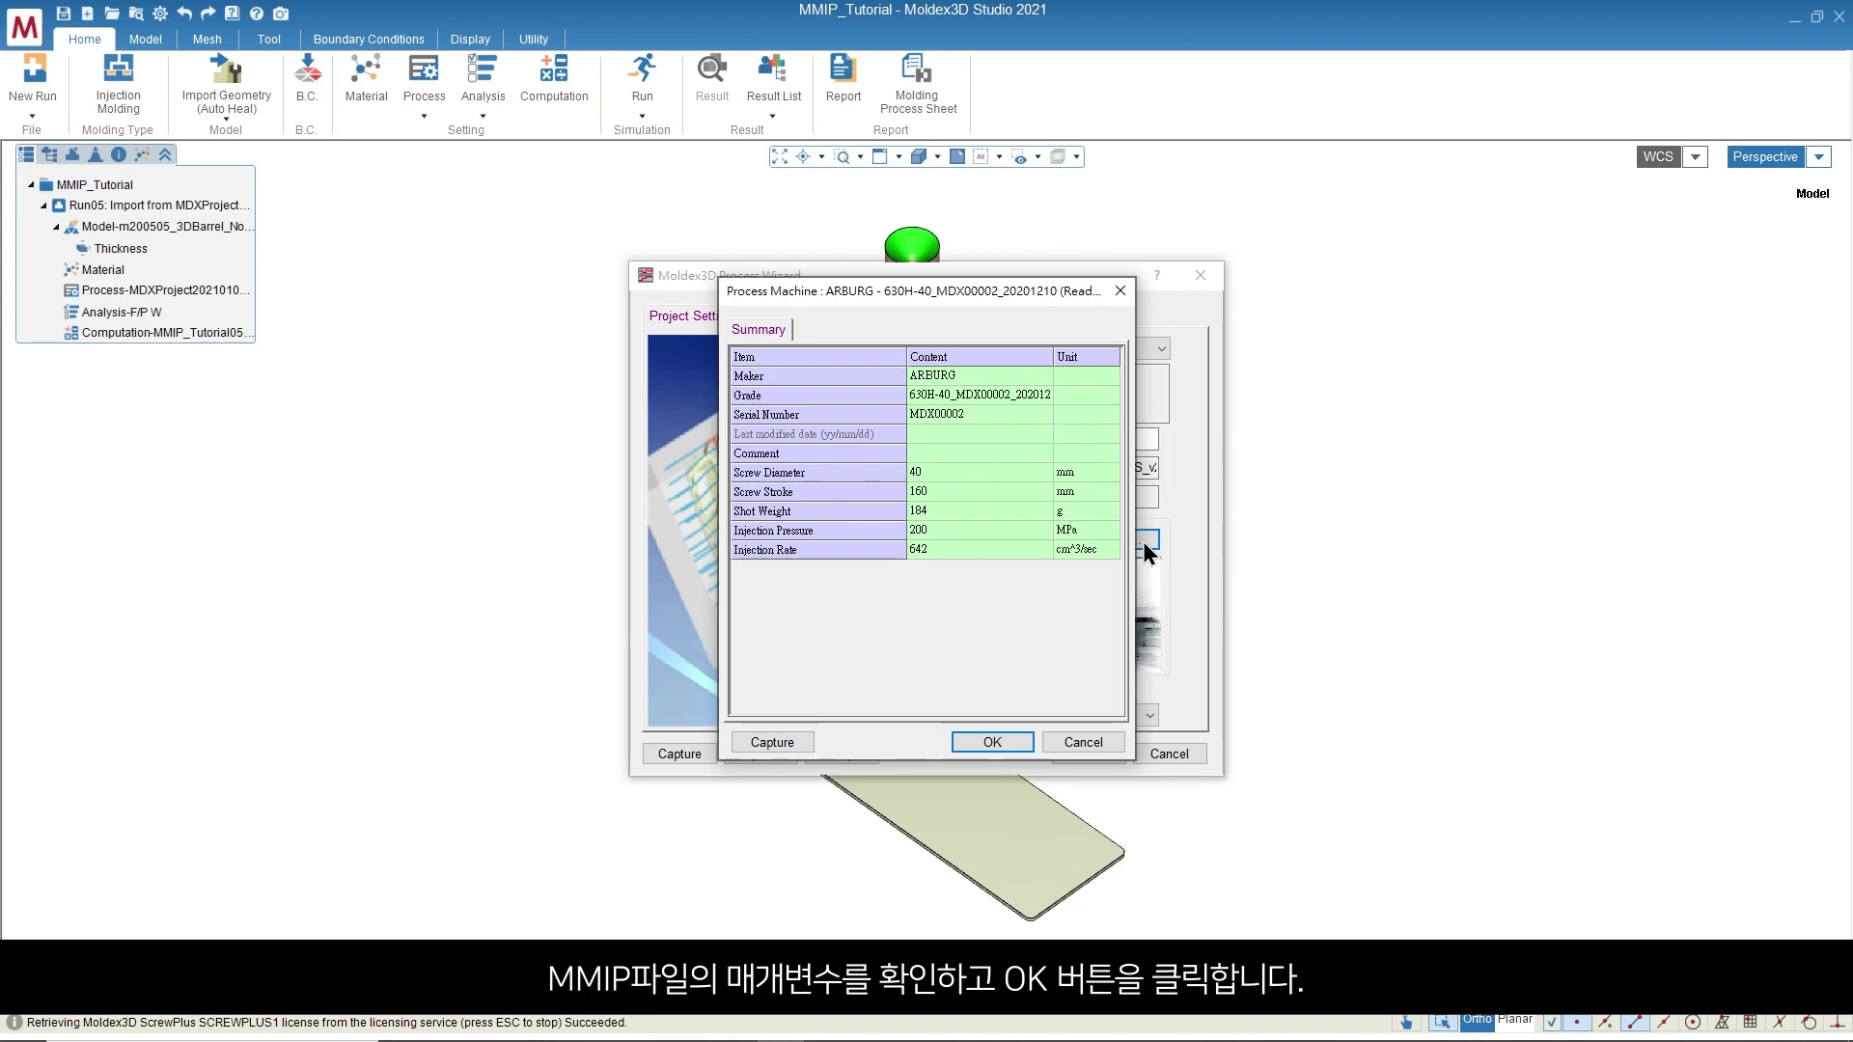
pyautogui.click(999, 745)
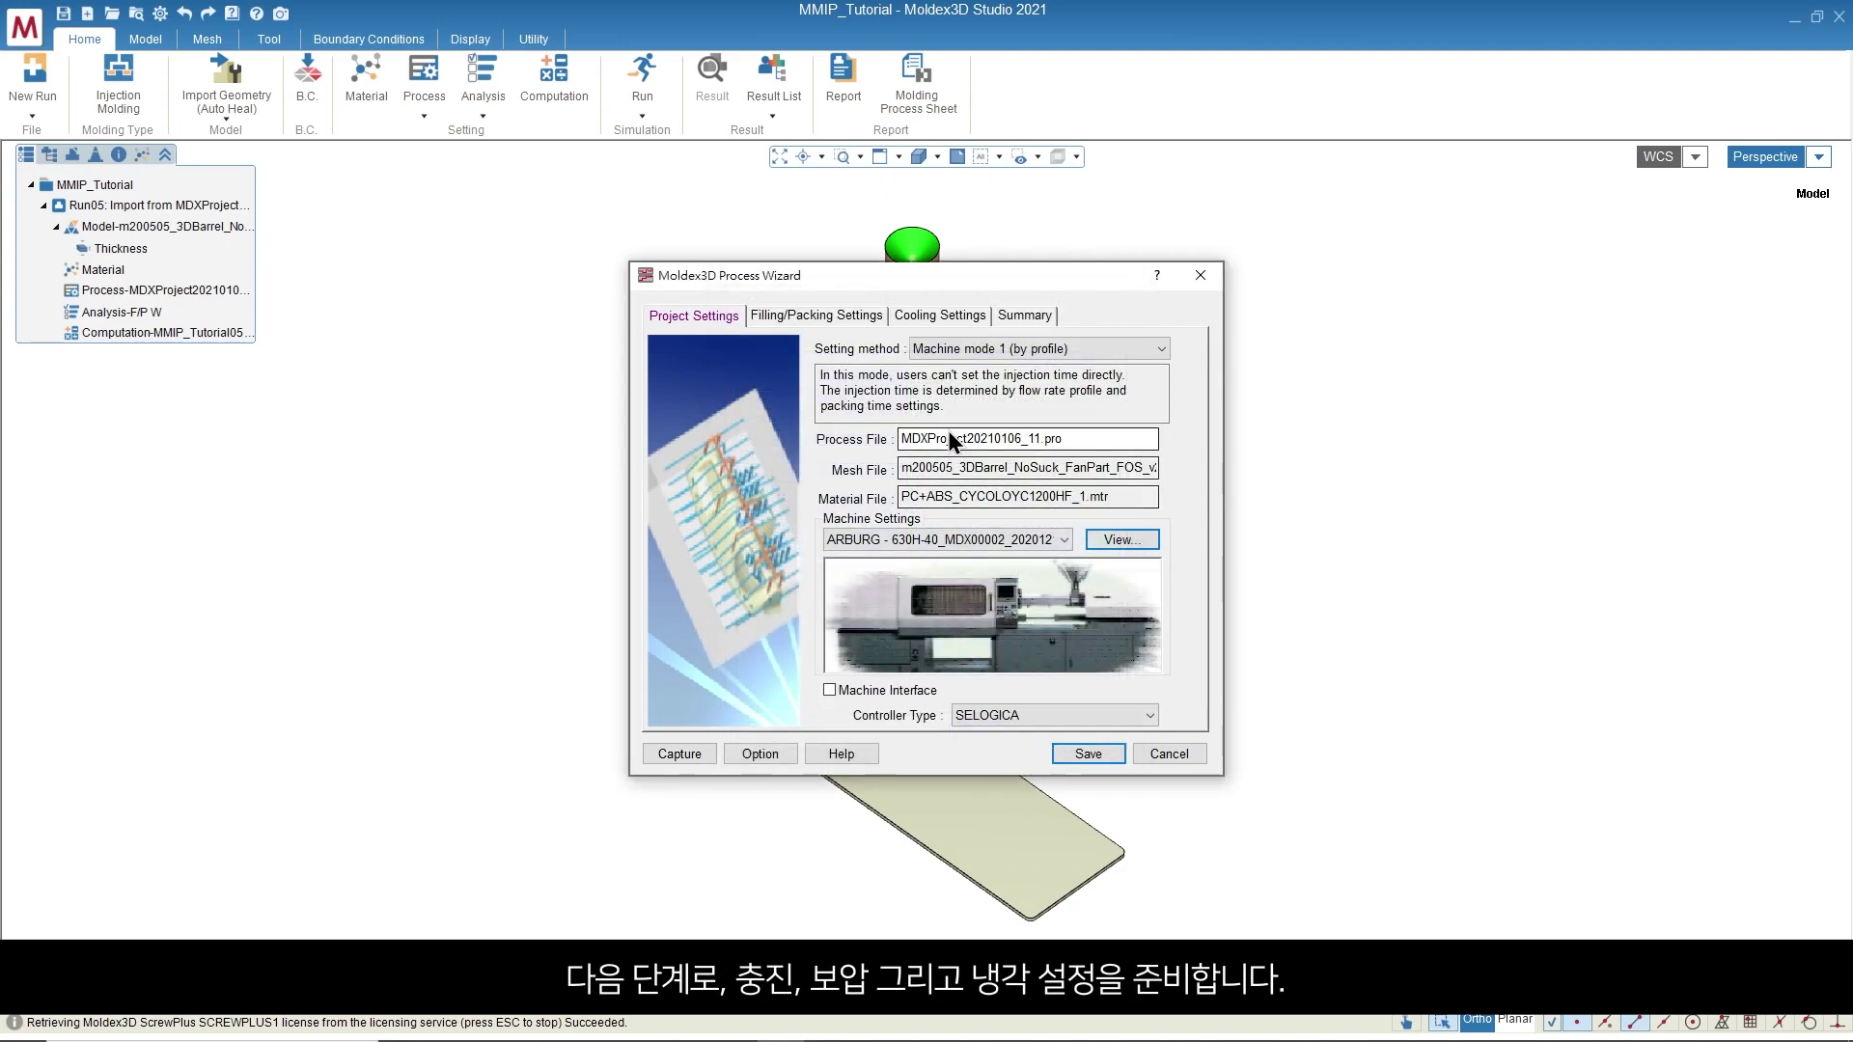
# Set the flow rate profile's Section-1 injection velocity to 65% and the packing time to 13 sec.
pyautogui.click(866, 321)
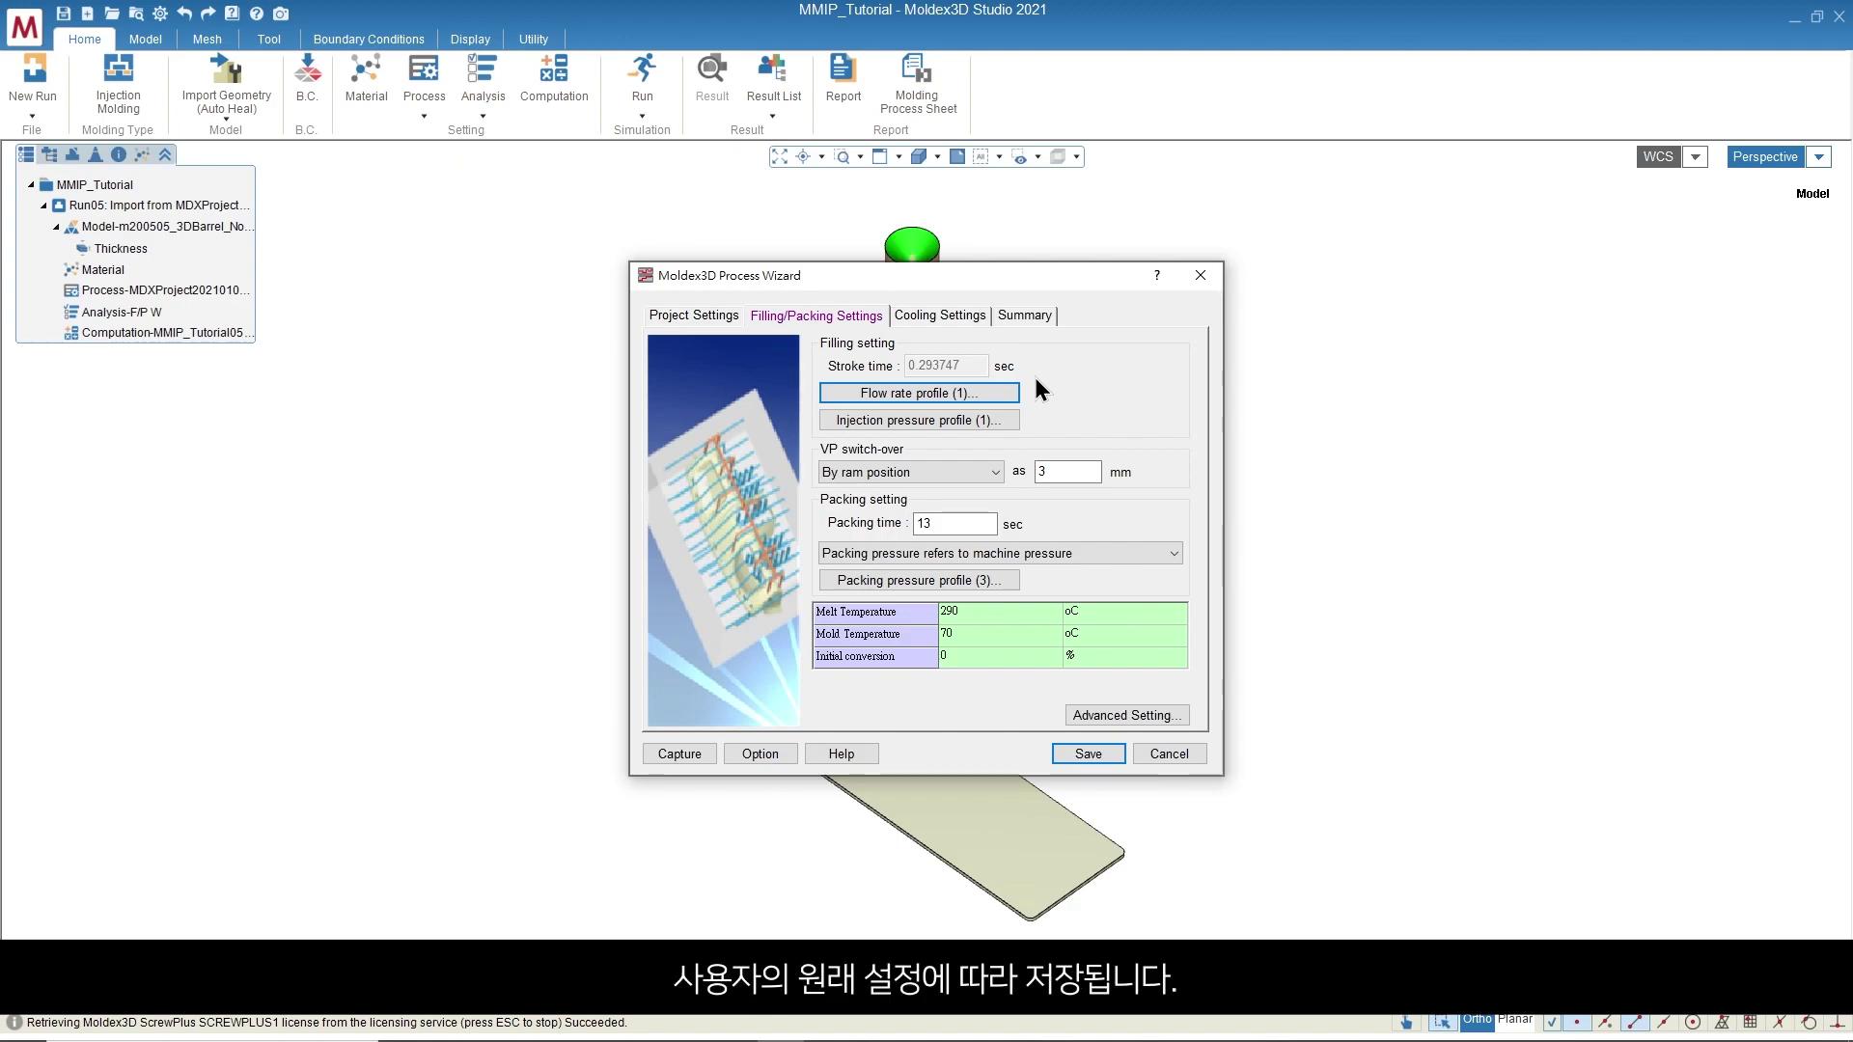
pyautogui.click(1003, 392)
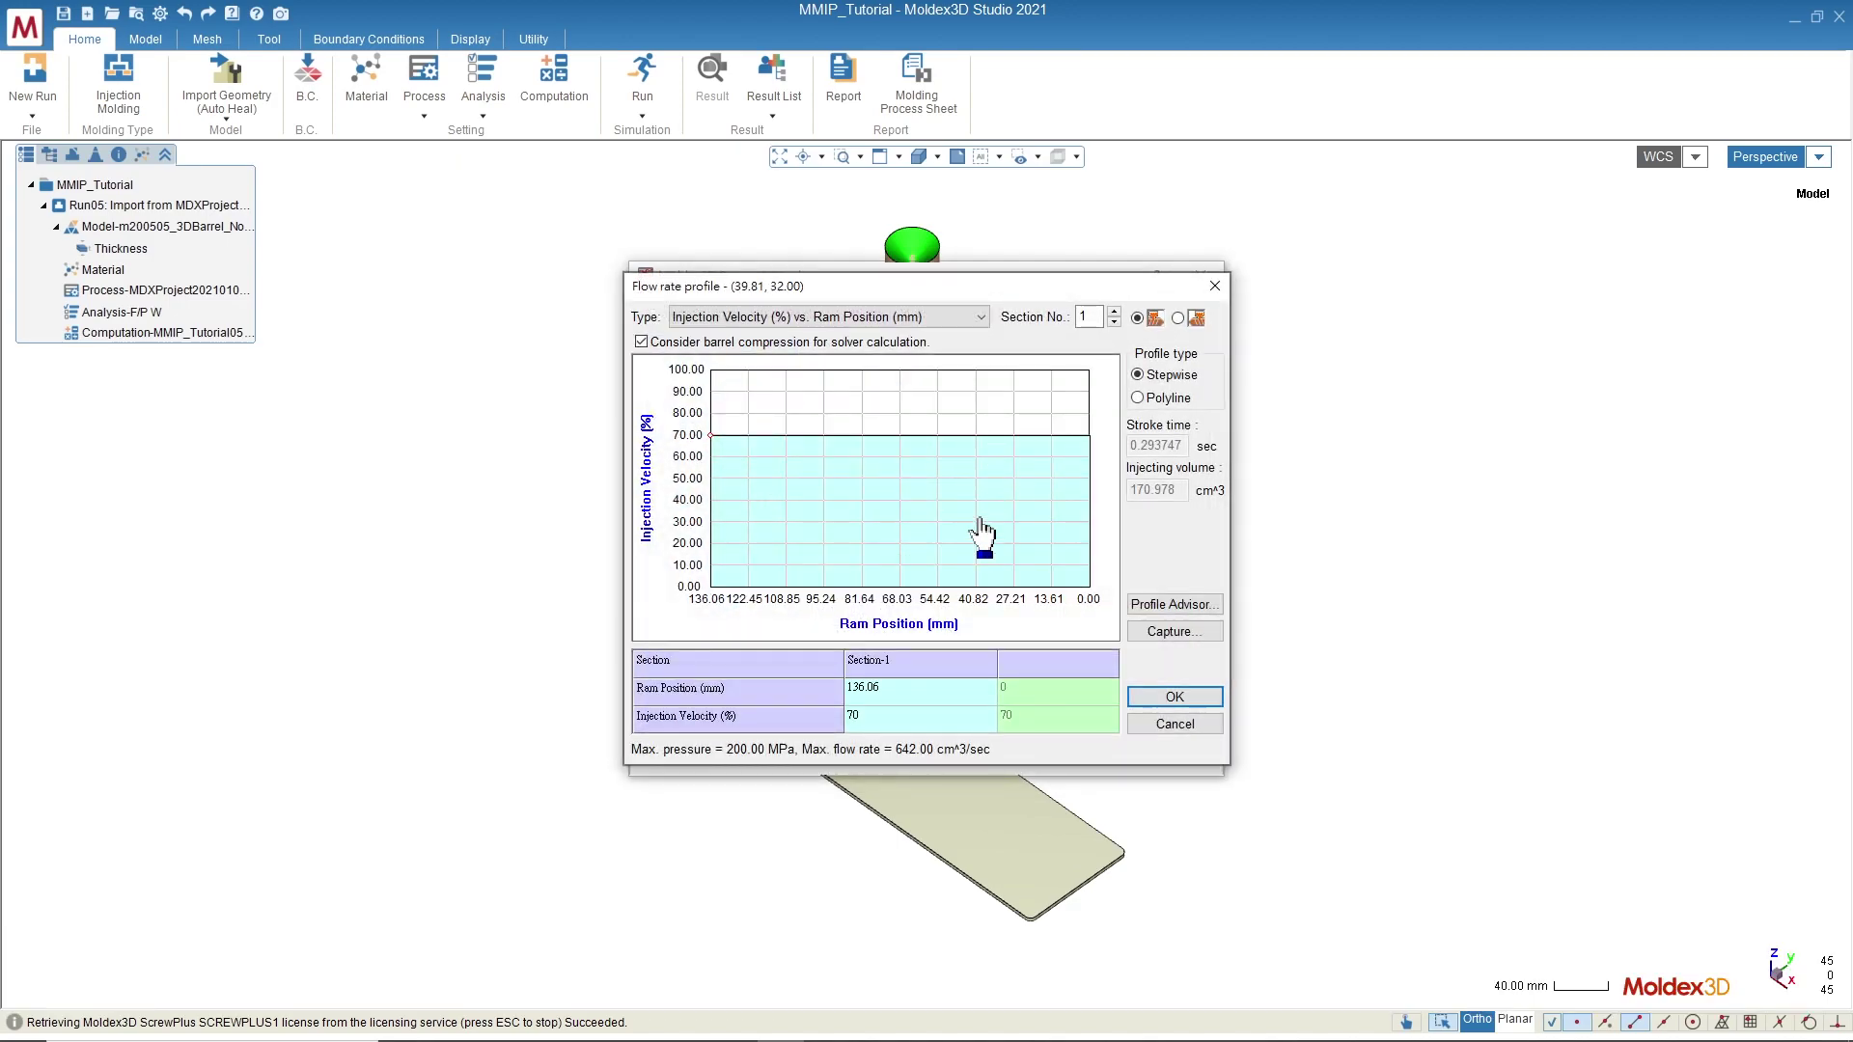
pyautogui.click(887, 720)
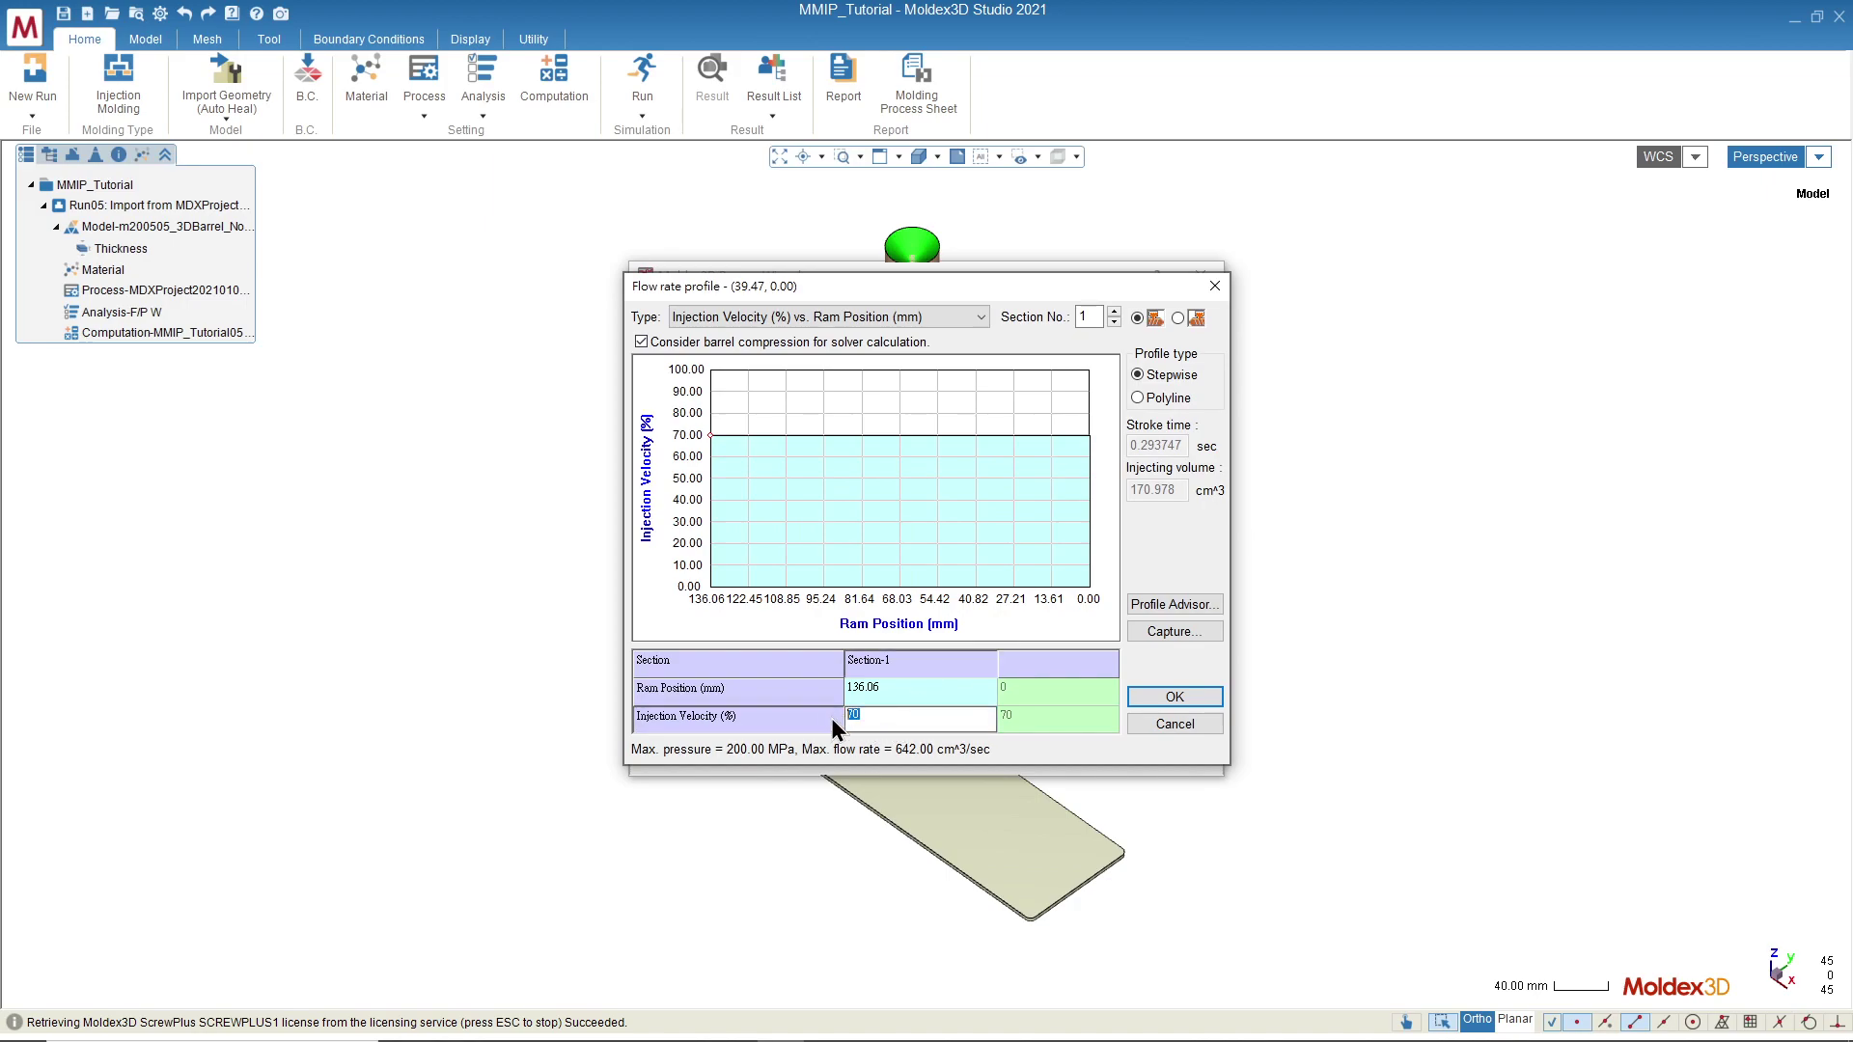
pyautogui.write('65')
pyautogui.click(1152, 697)
pyautogui.doubleClick(962, 522)
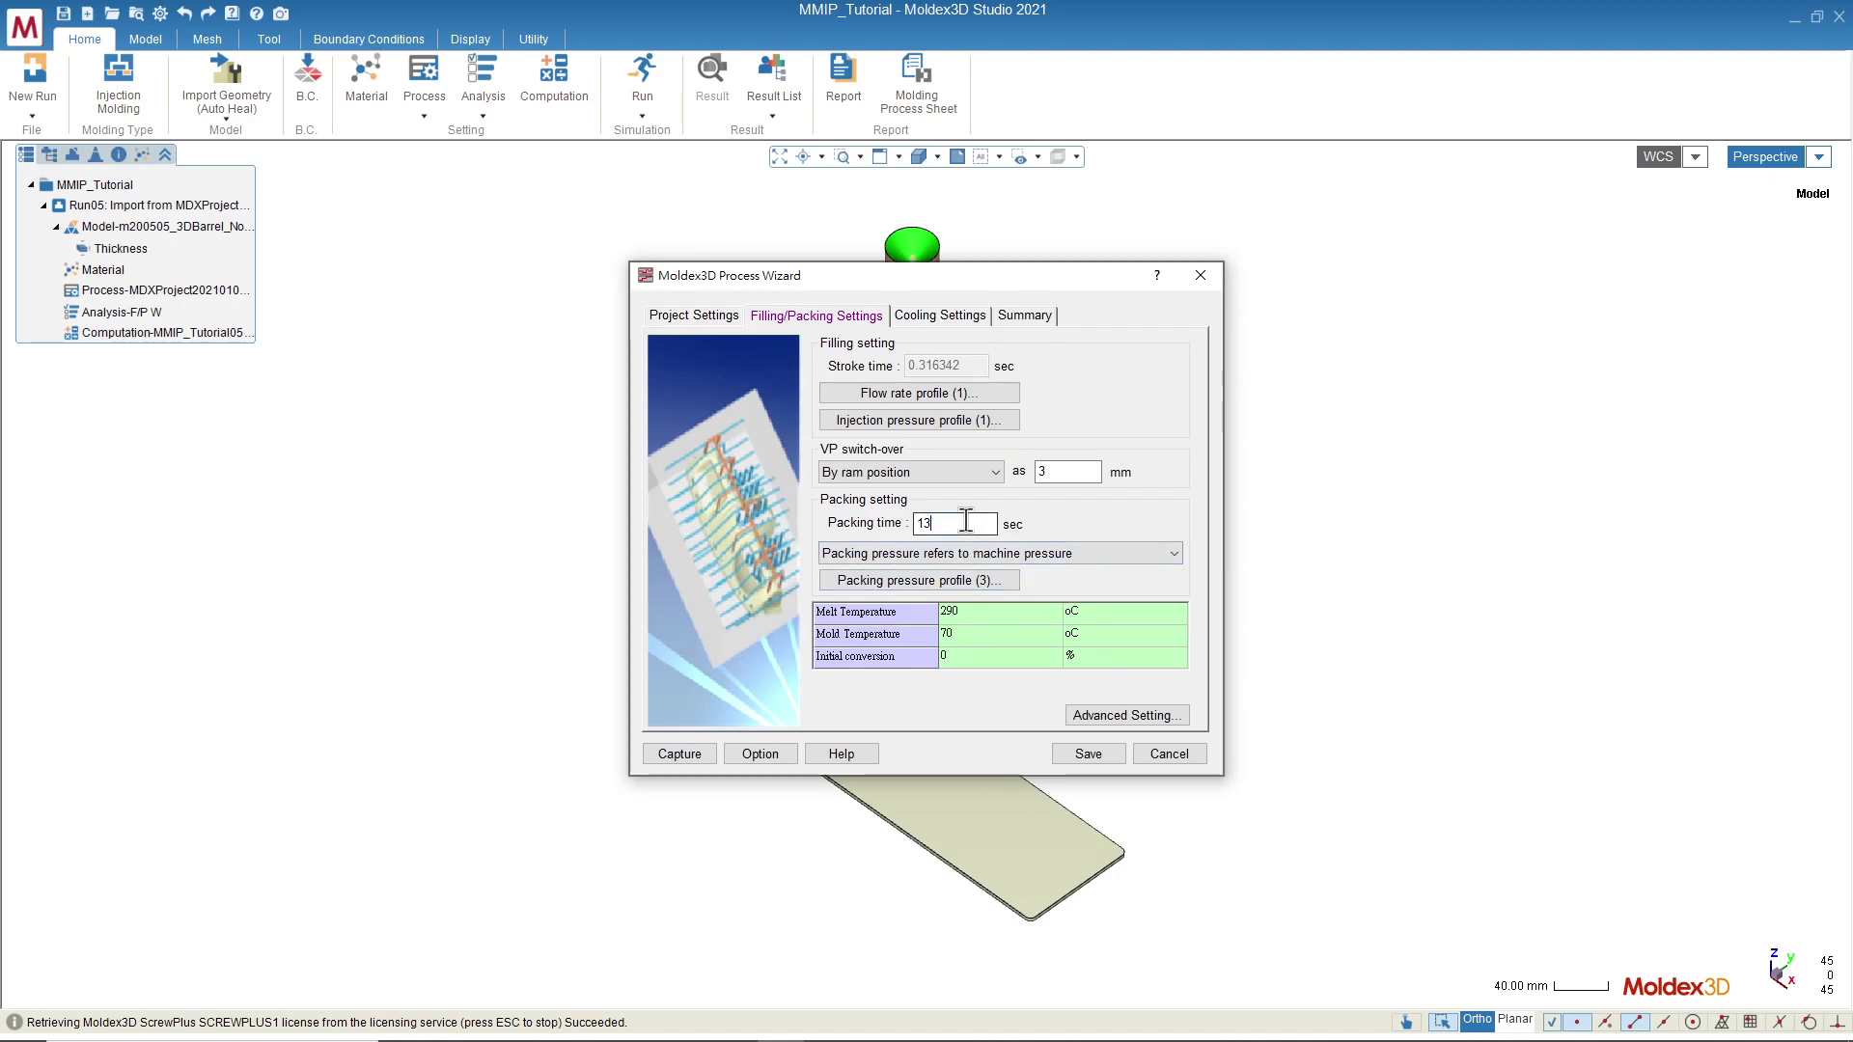
pyautogui.write('13')
# Review the cooling settings and process summary, and save the process by overwriting MDXProject20210106_11.pro.
pyautogui.click(970, 322)
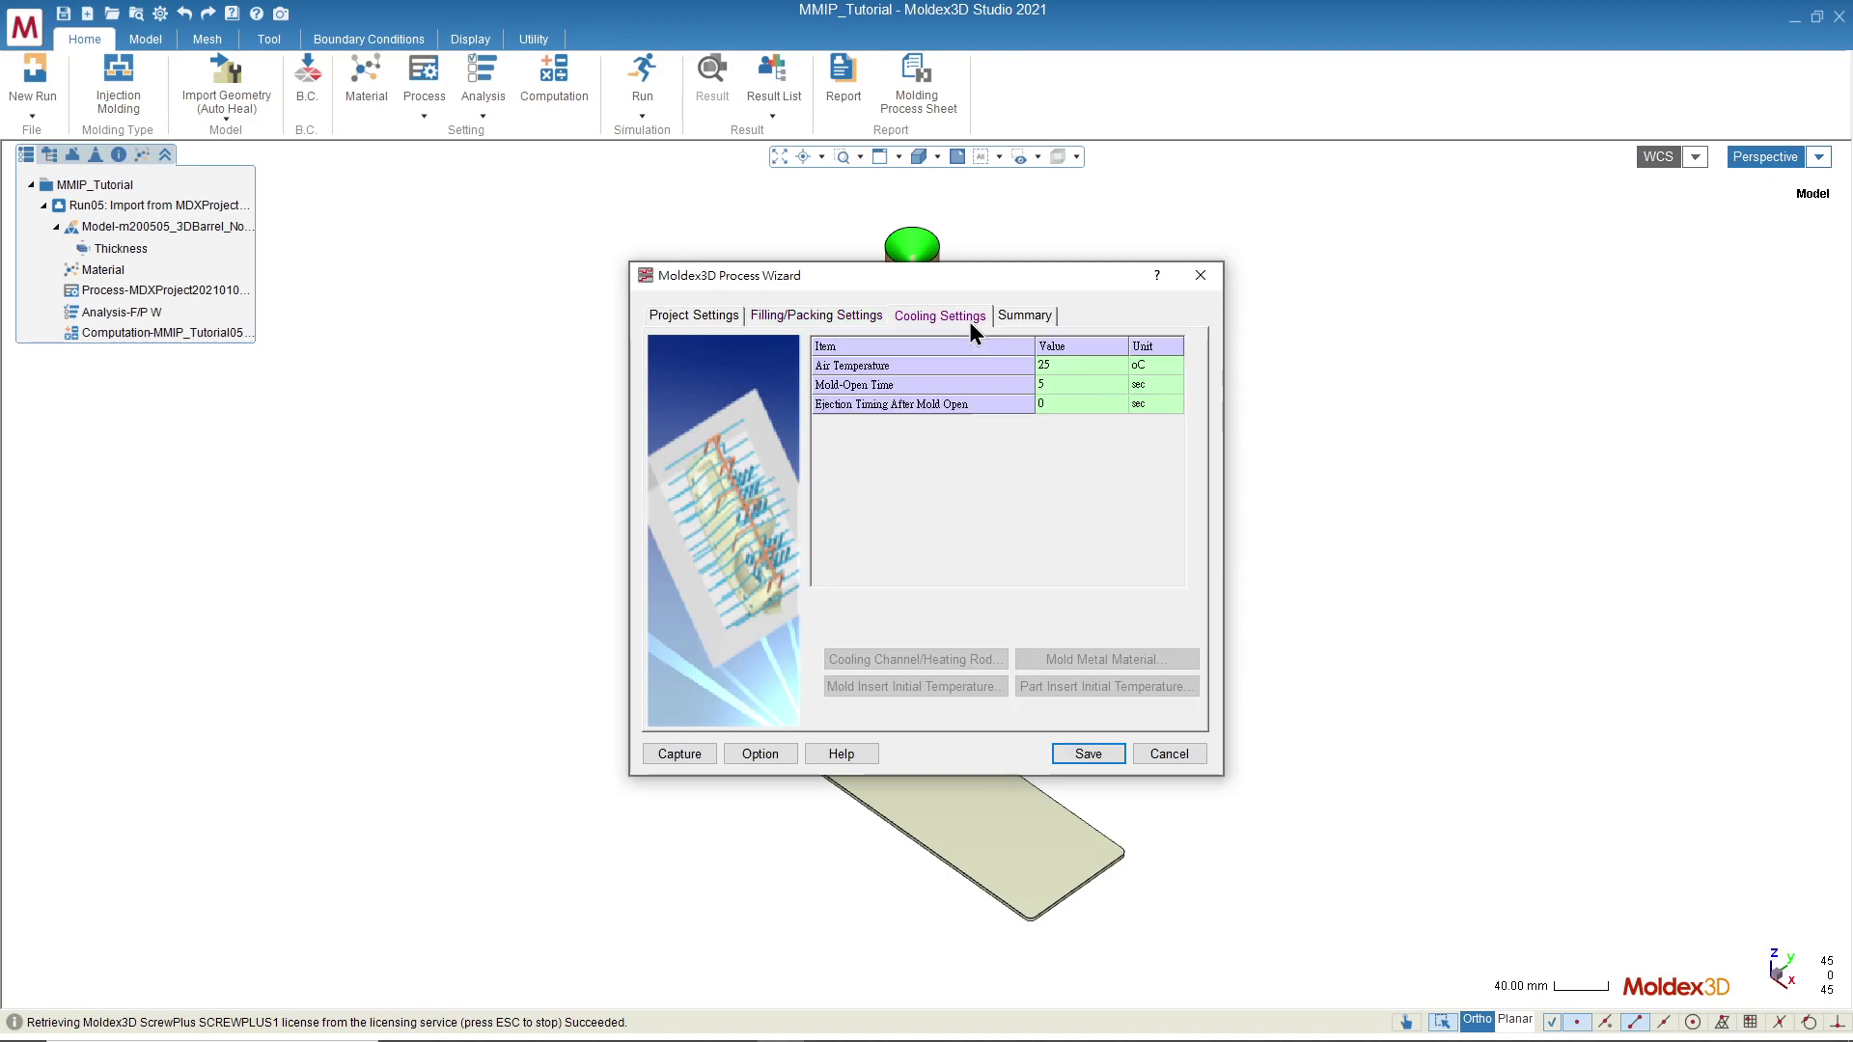
pyautogui.click(1019, 318)
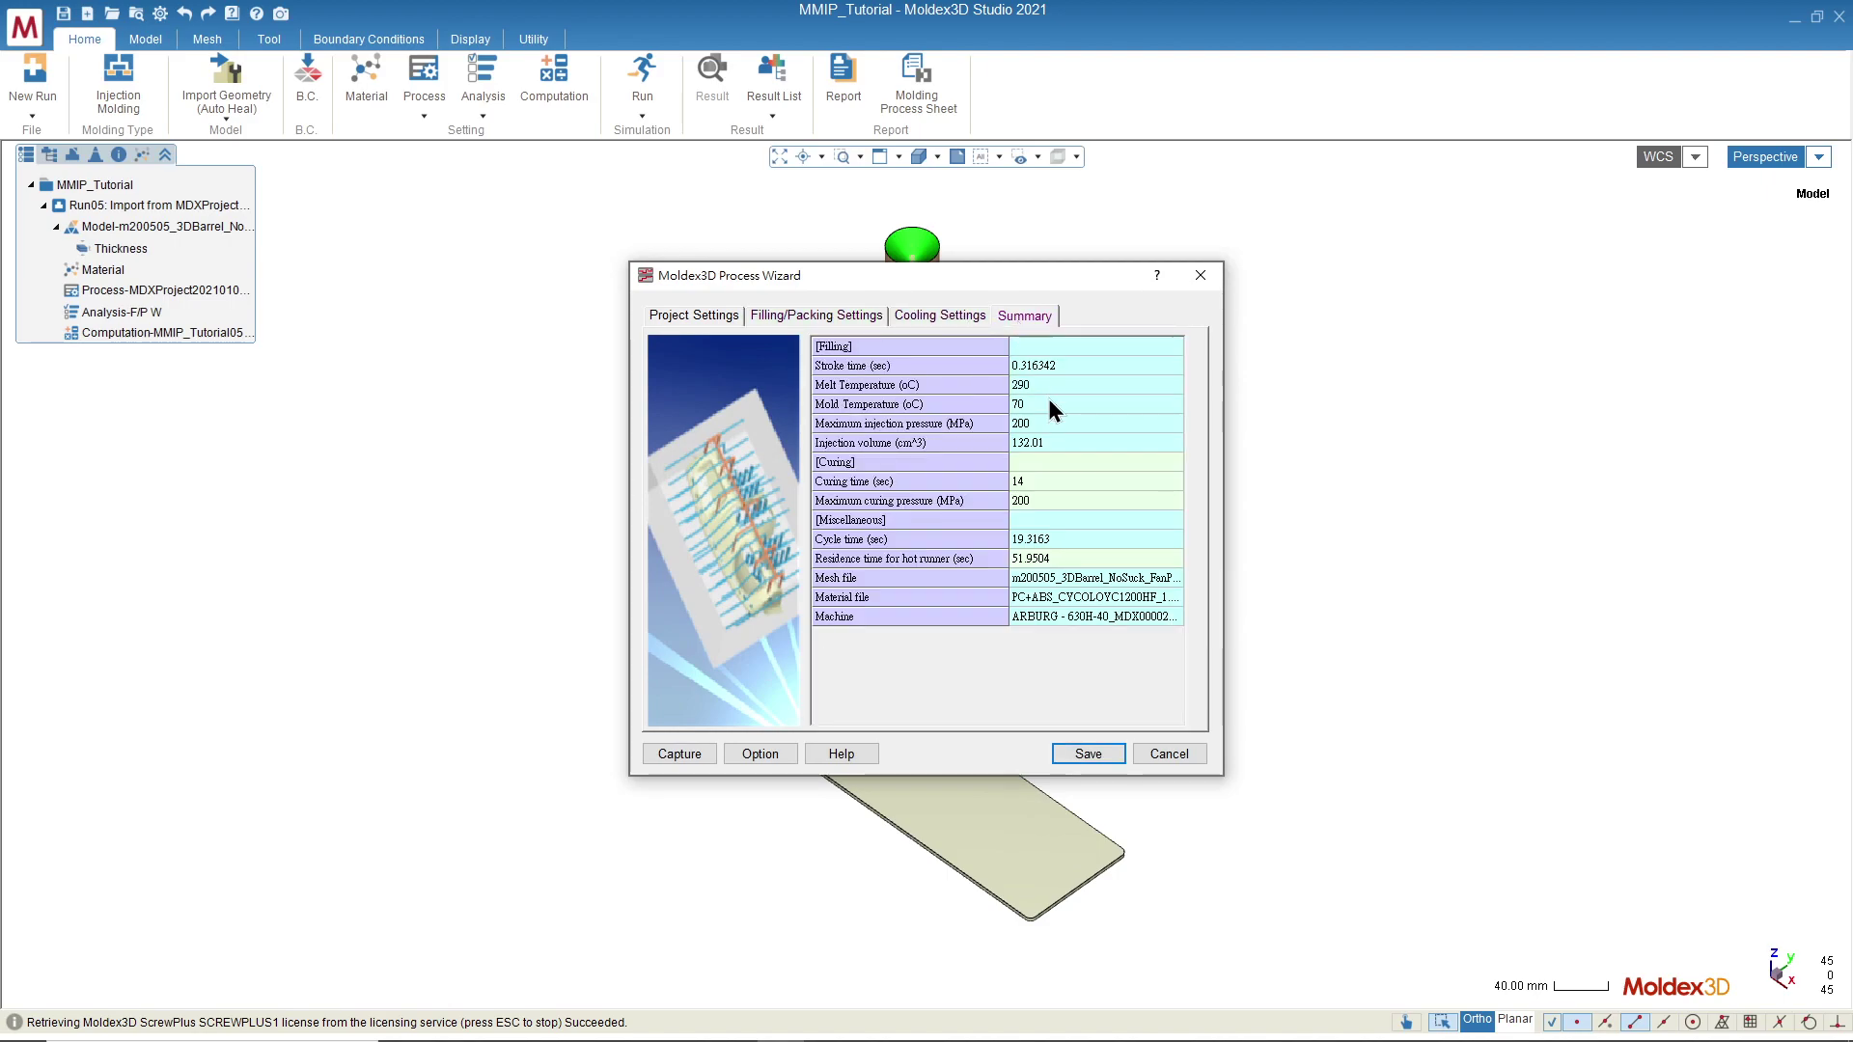
pyautogui.click(1091, 760)
pyautogui.click(923, 602)
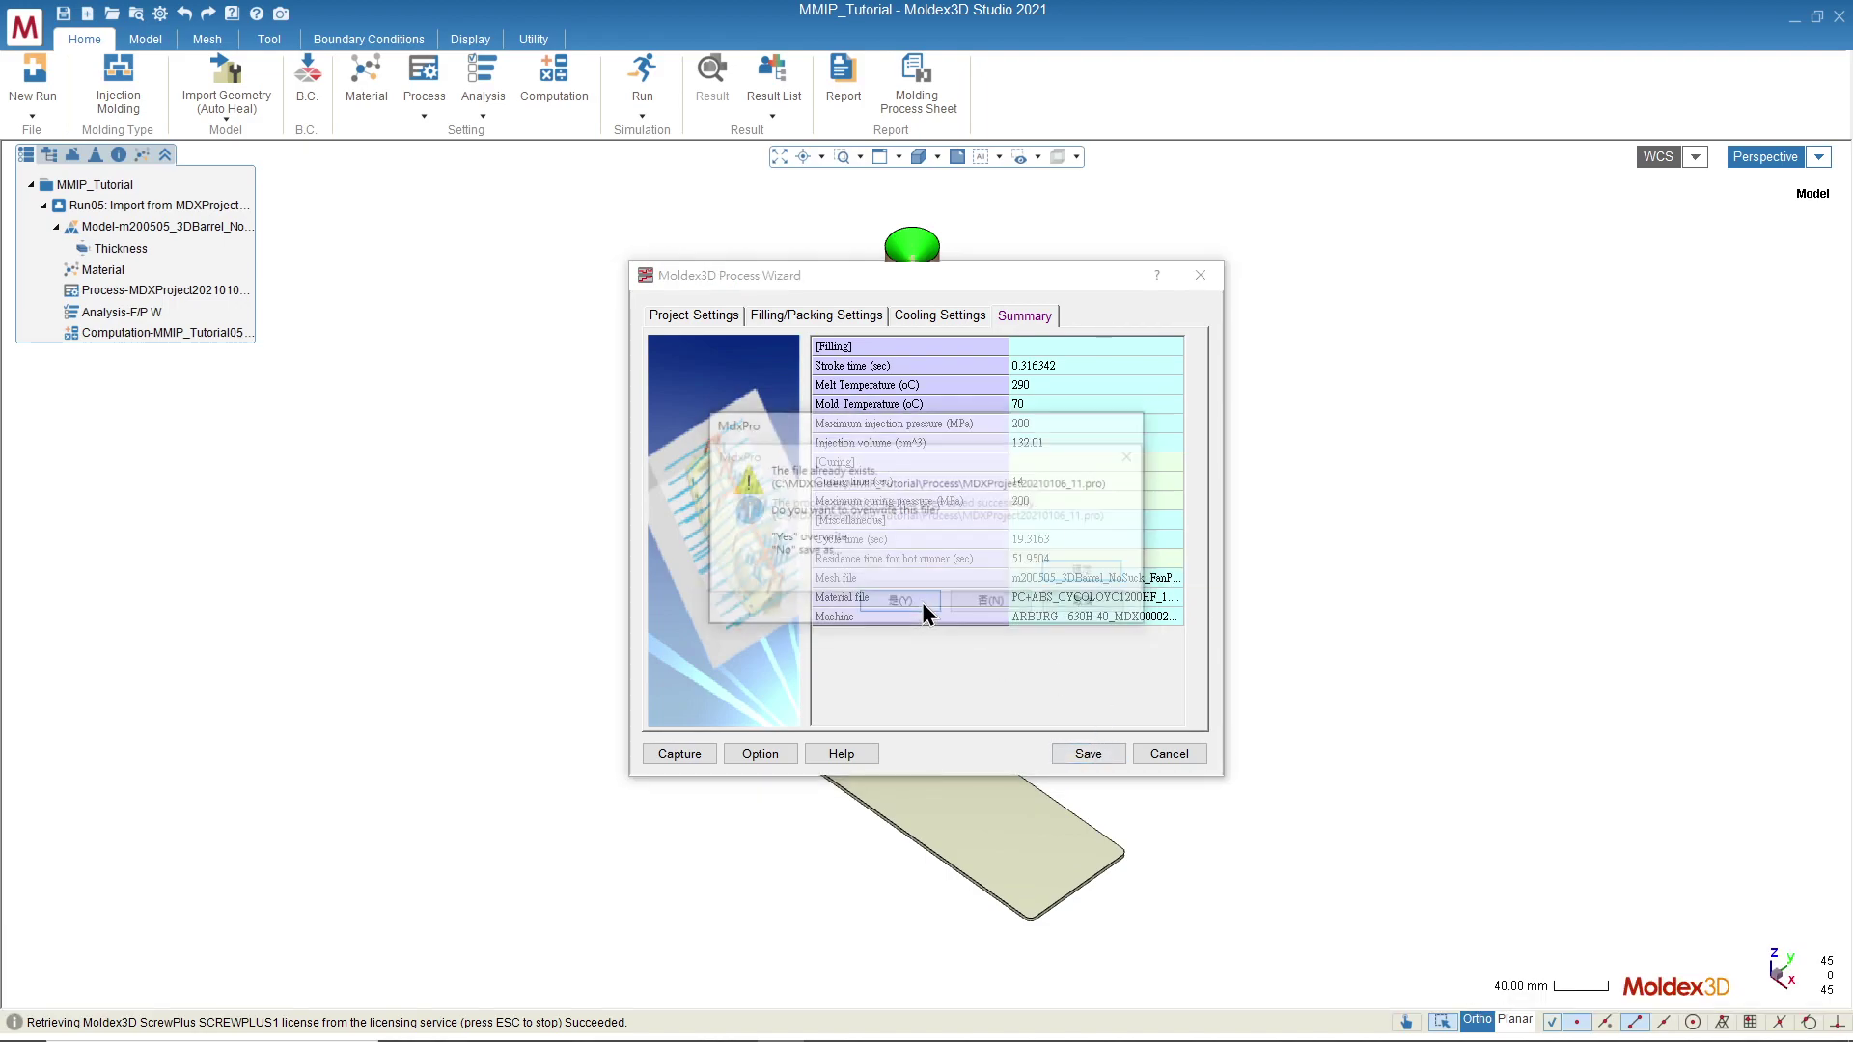
pyautogui.click(1082, 572)
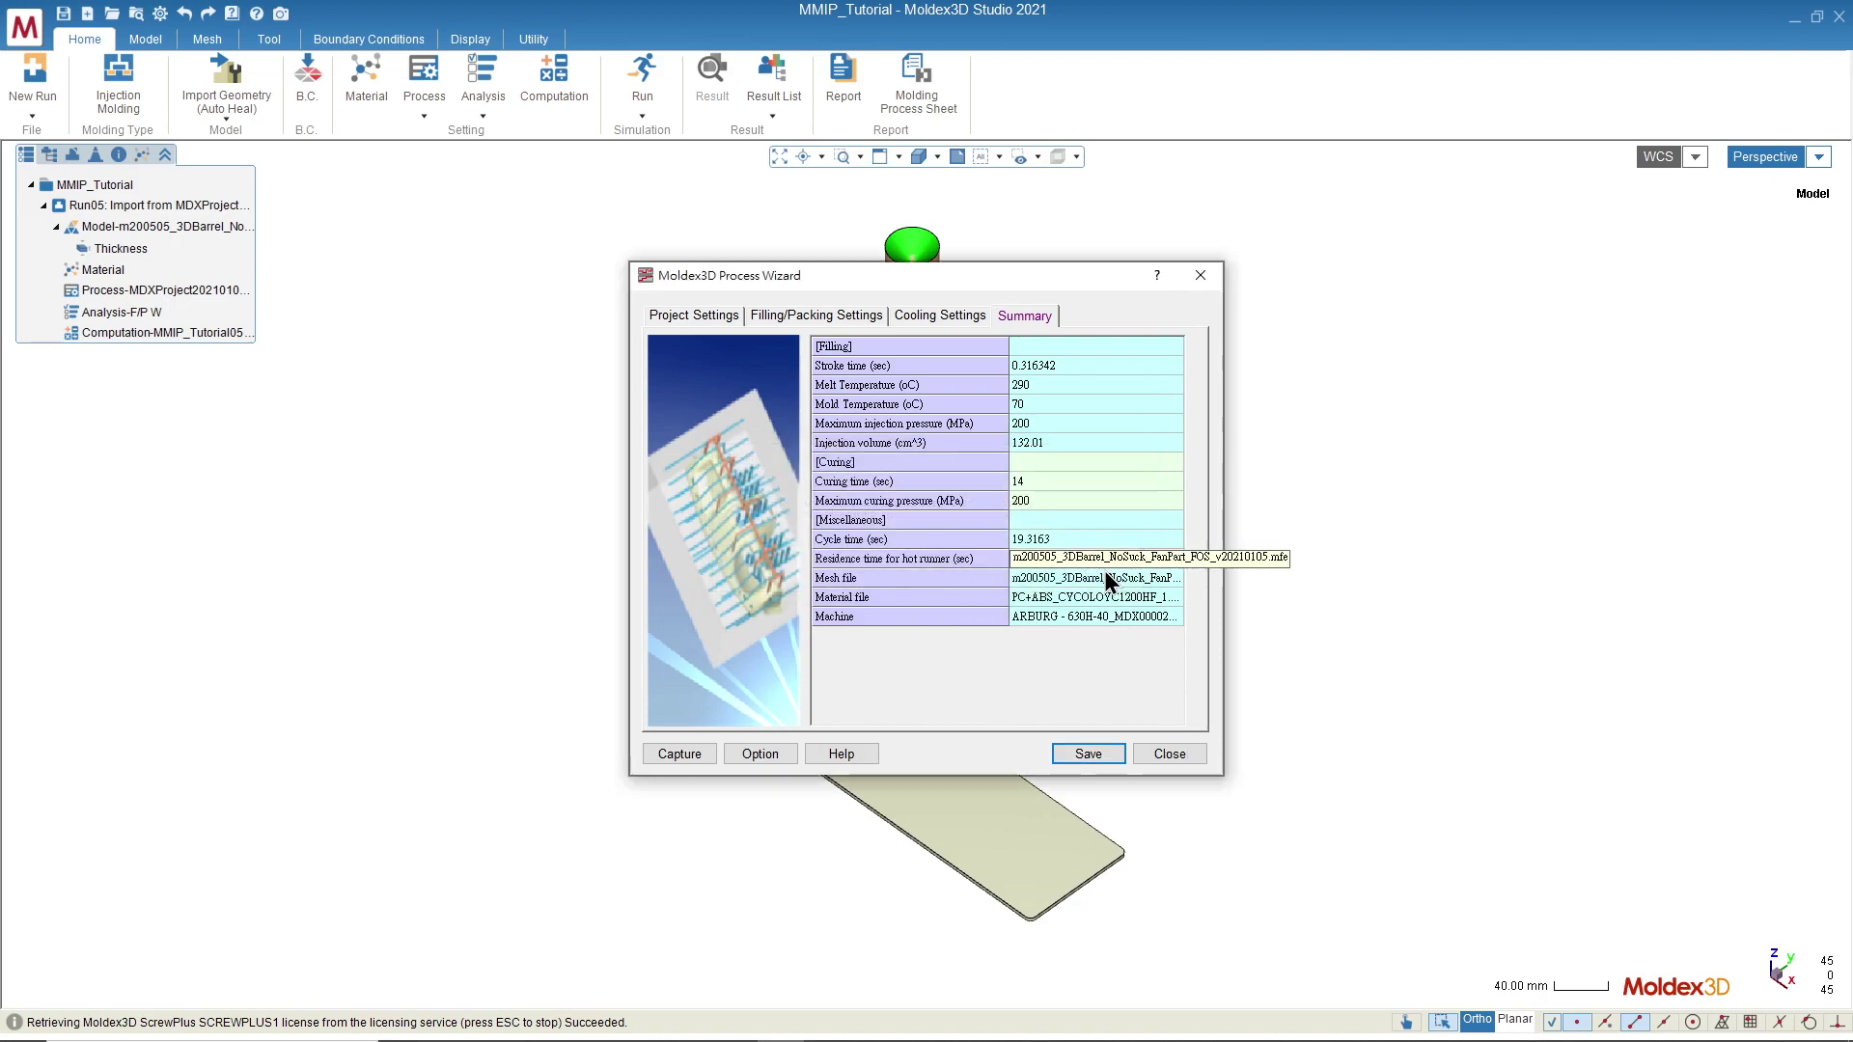
pyautogui.click(1184, 755)
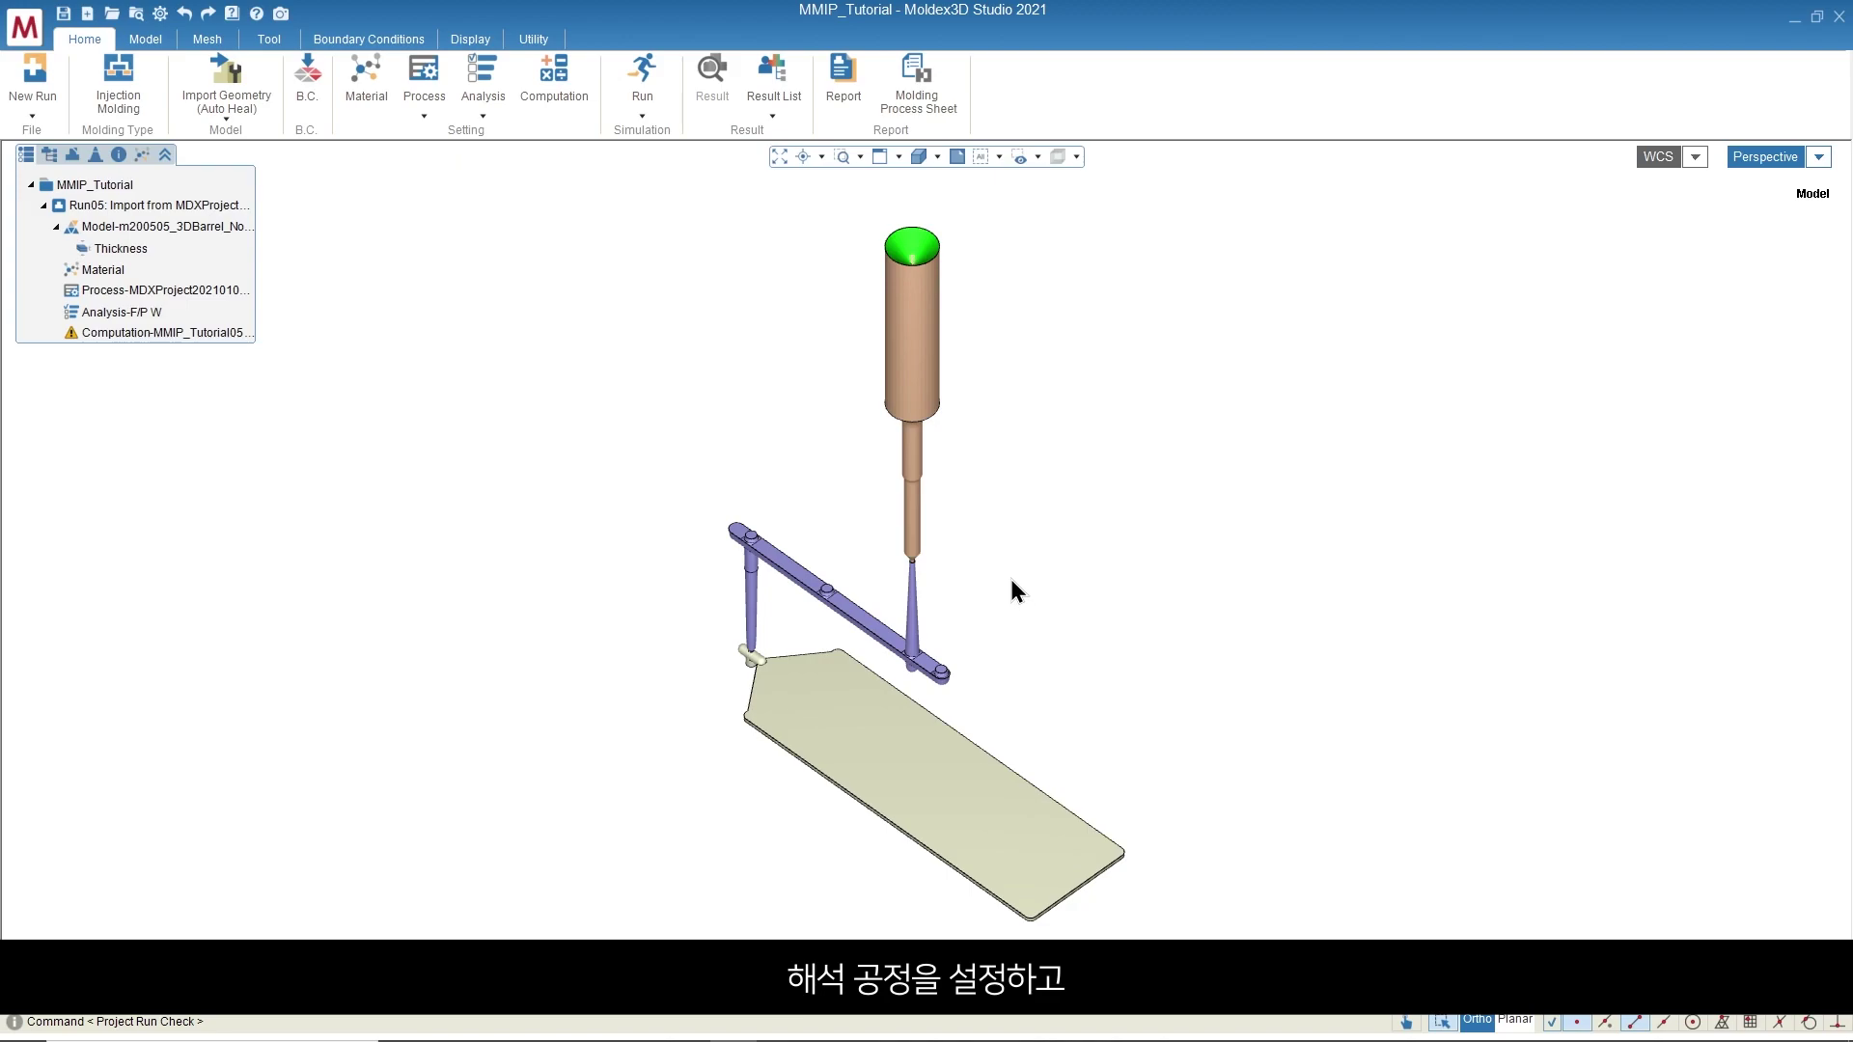
# Change the run's analysis sequence to Filling -F/P.
pyautogui.click(166, 311)
pyautogui.click(483, 102)
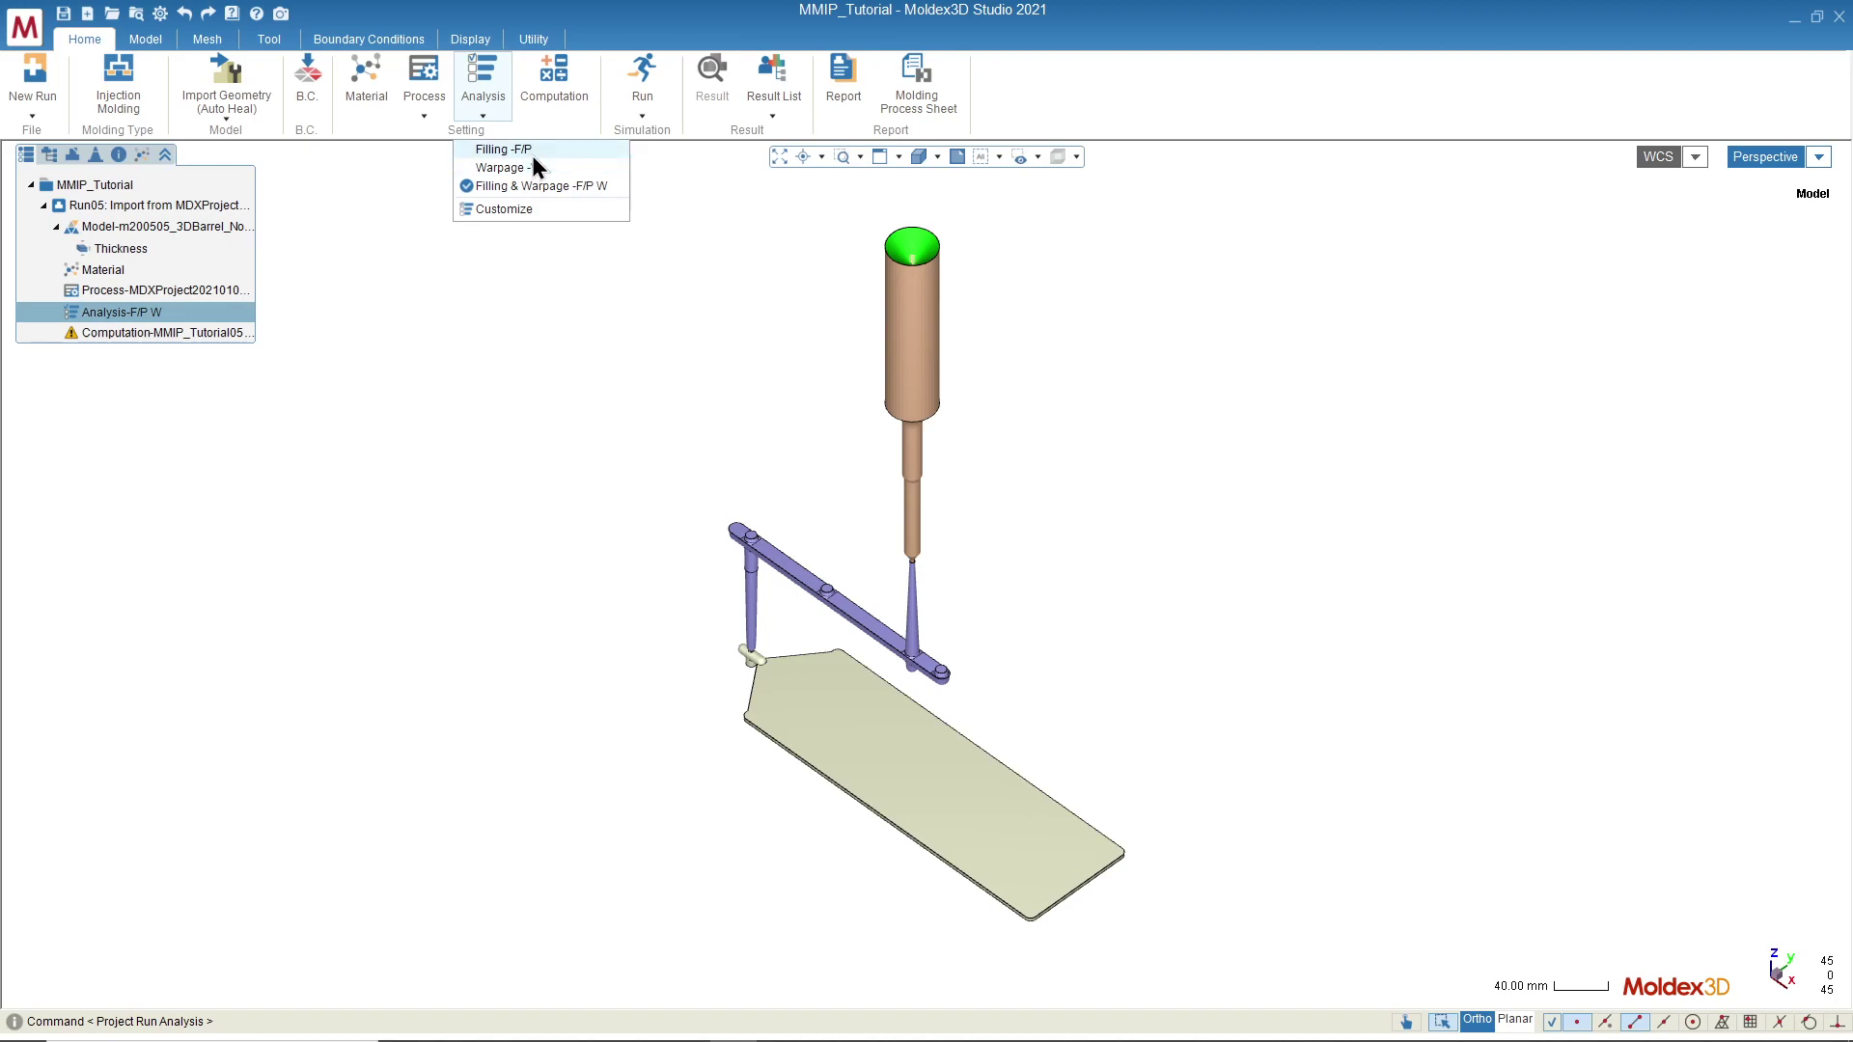
pyautogui.click(531, 156)
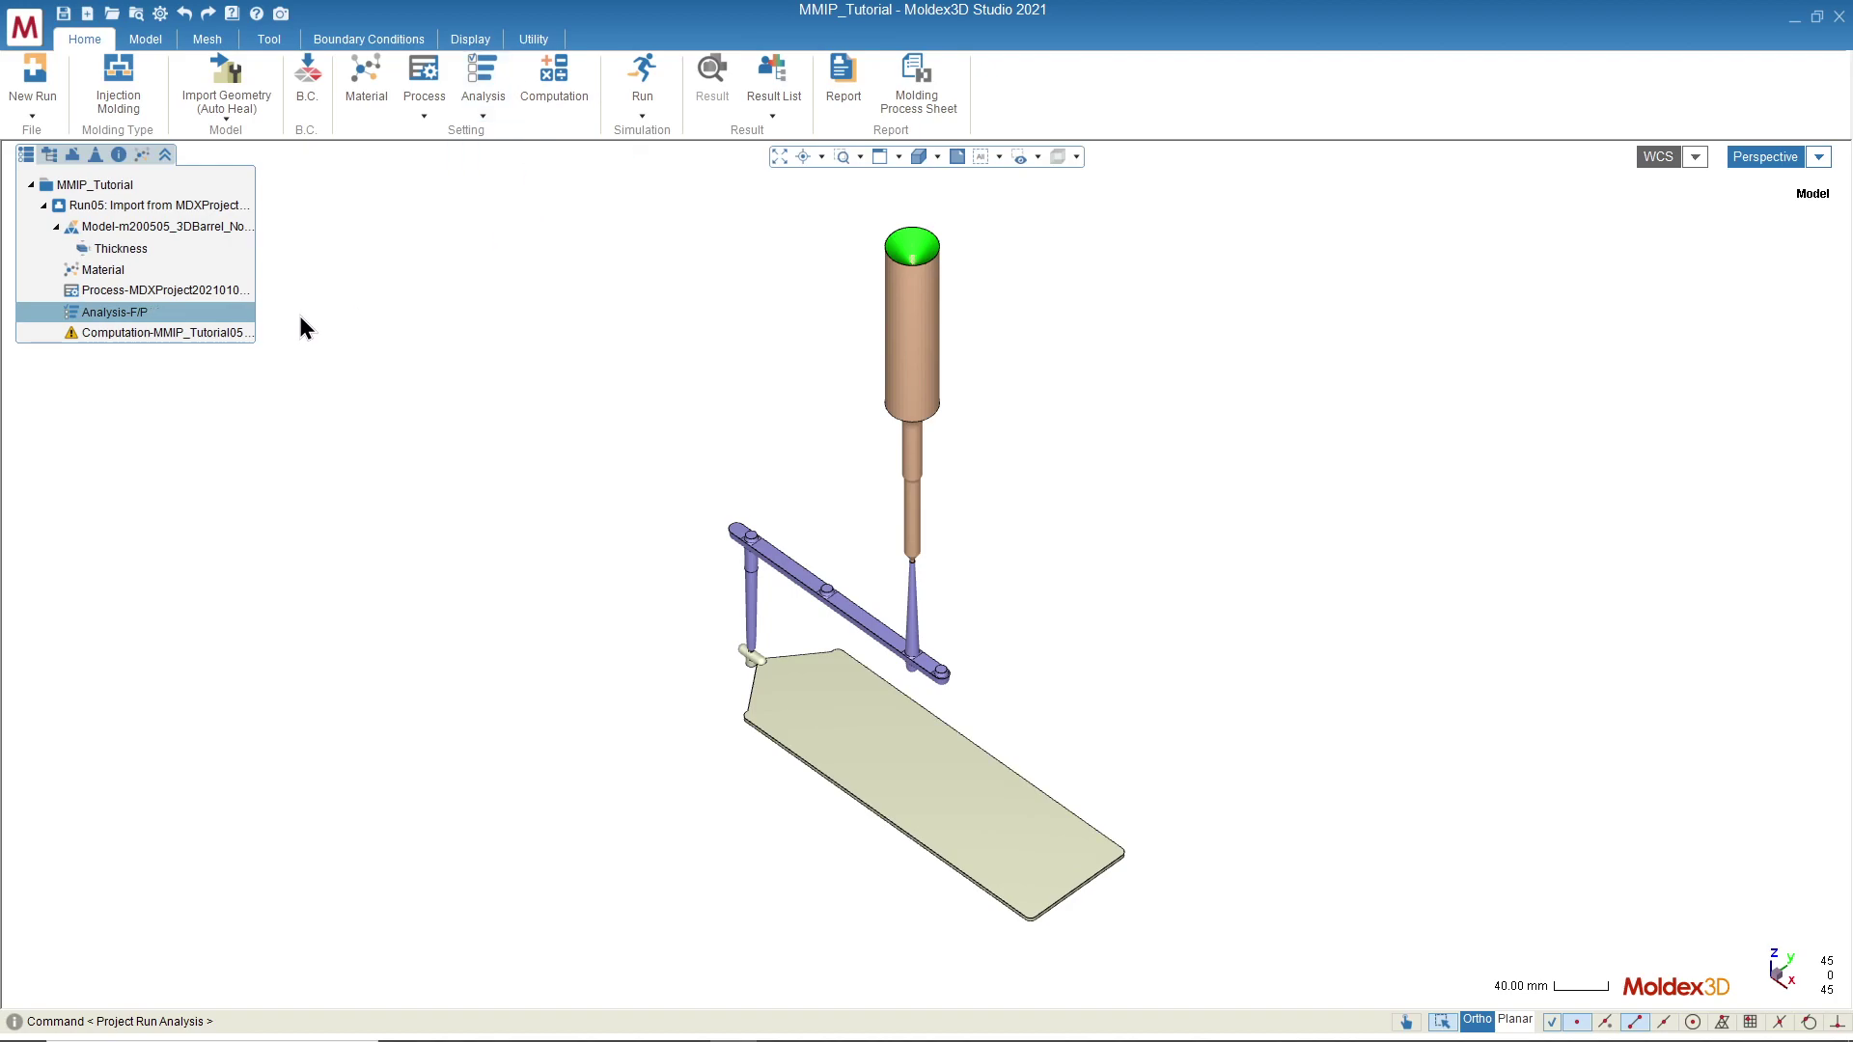
# Accept the computation parameters while keeping the current setting, and run the simulation.
pyautogui.doubleClick(226, 331)
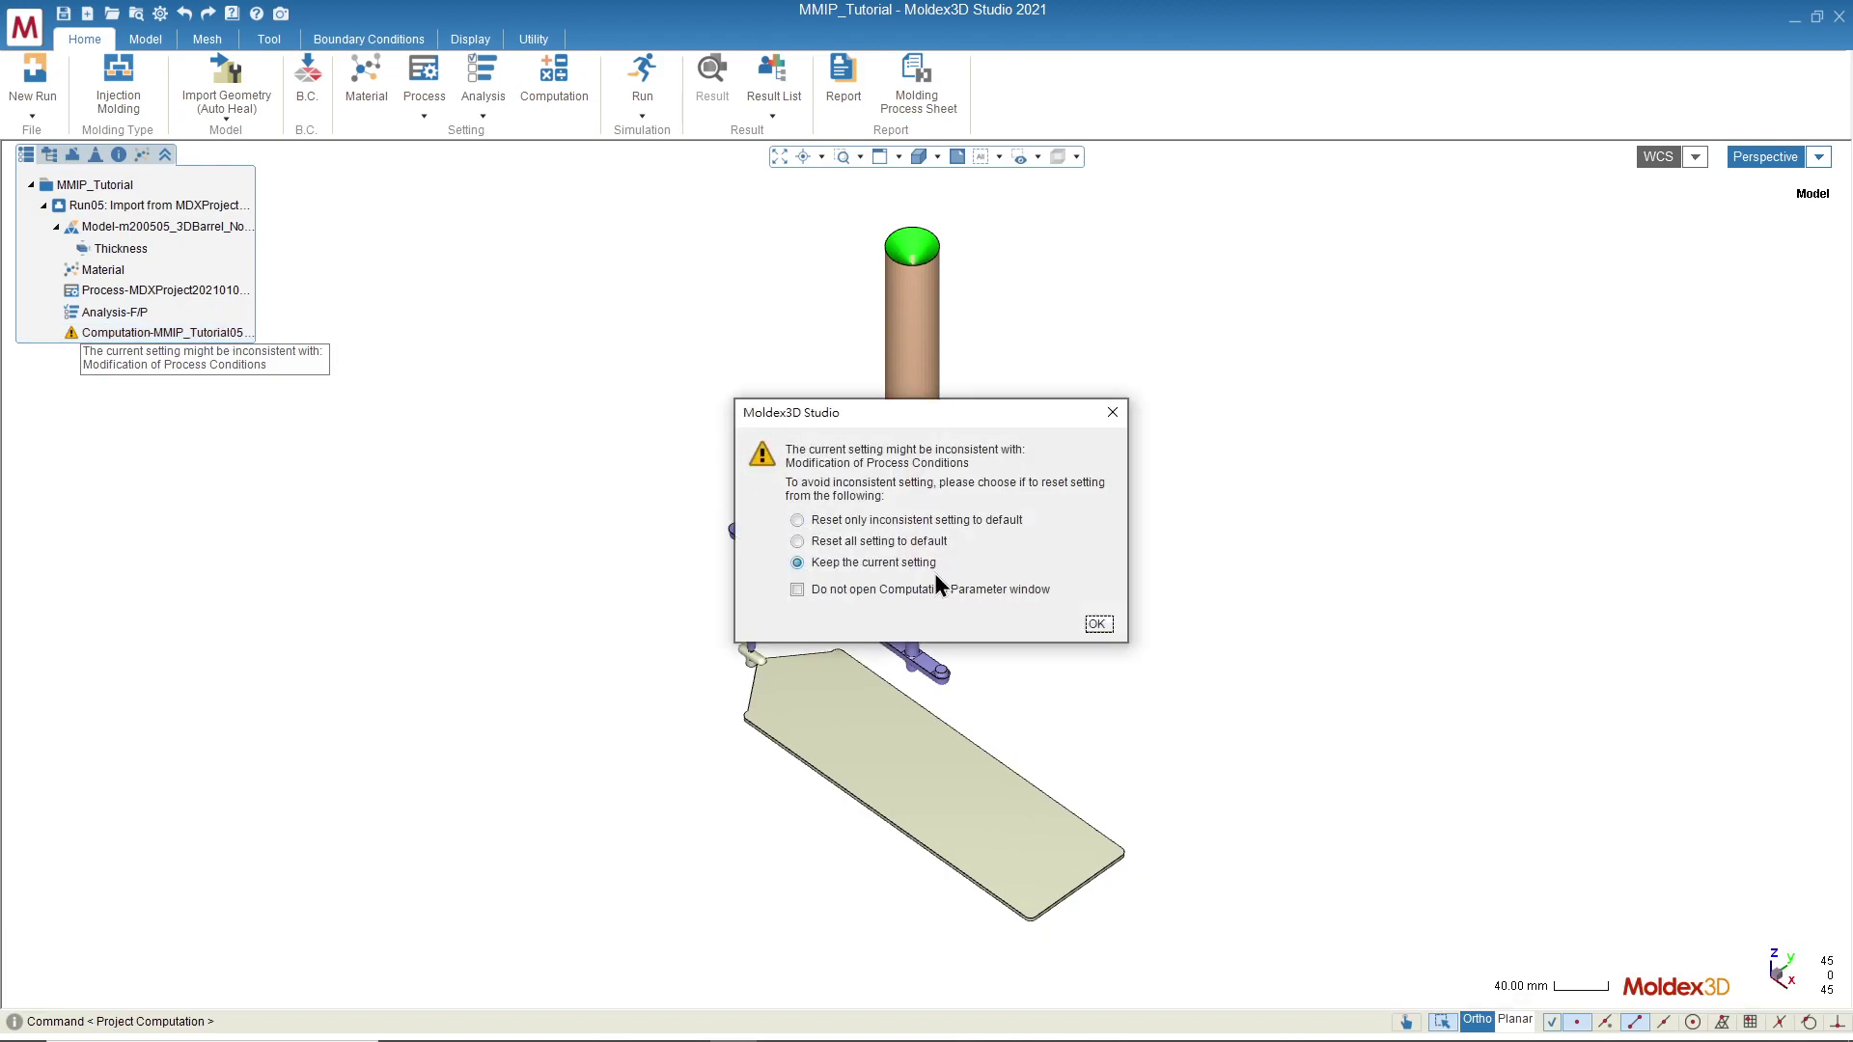
pyautogui.click(1098, 625)
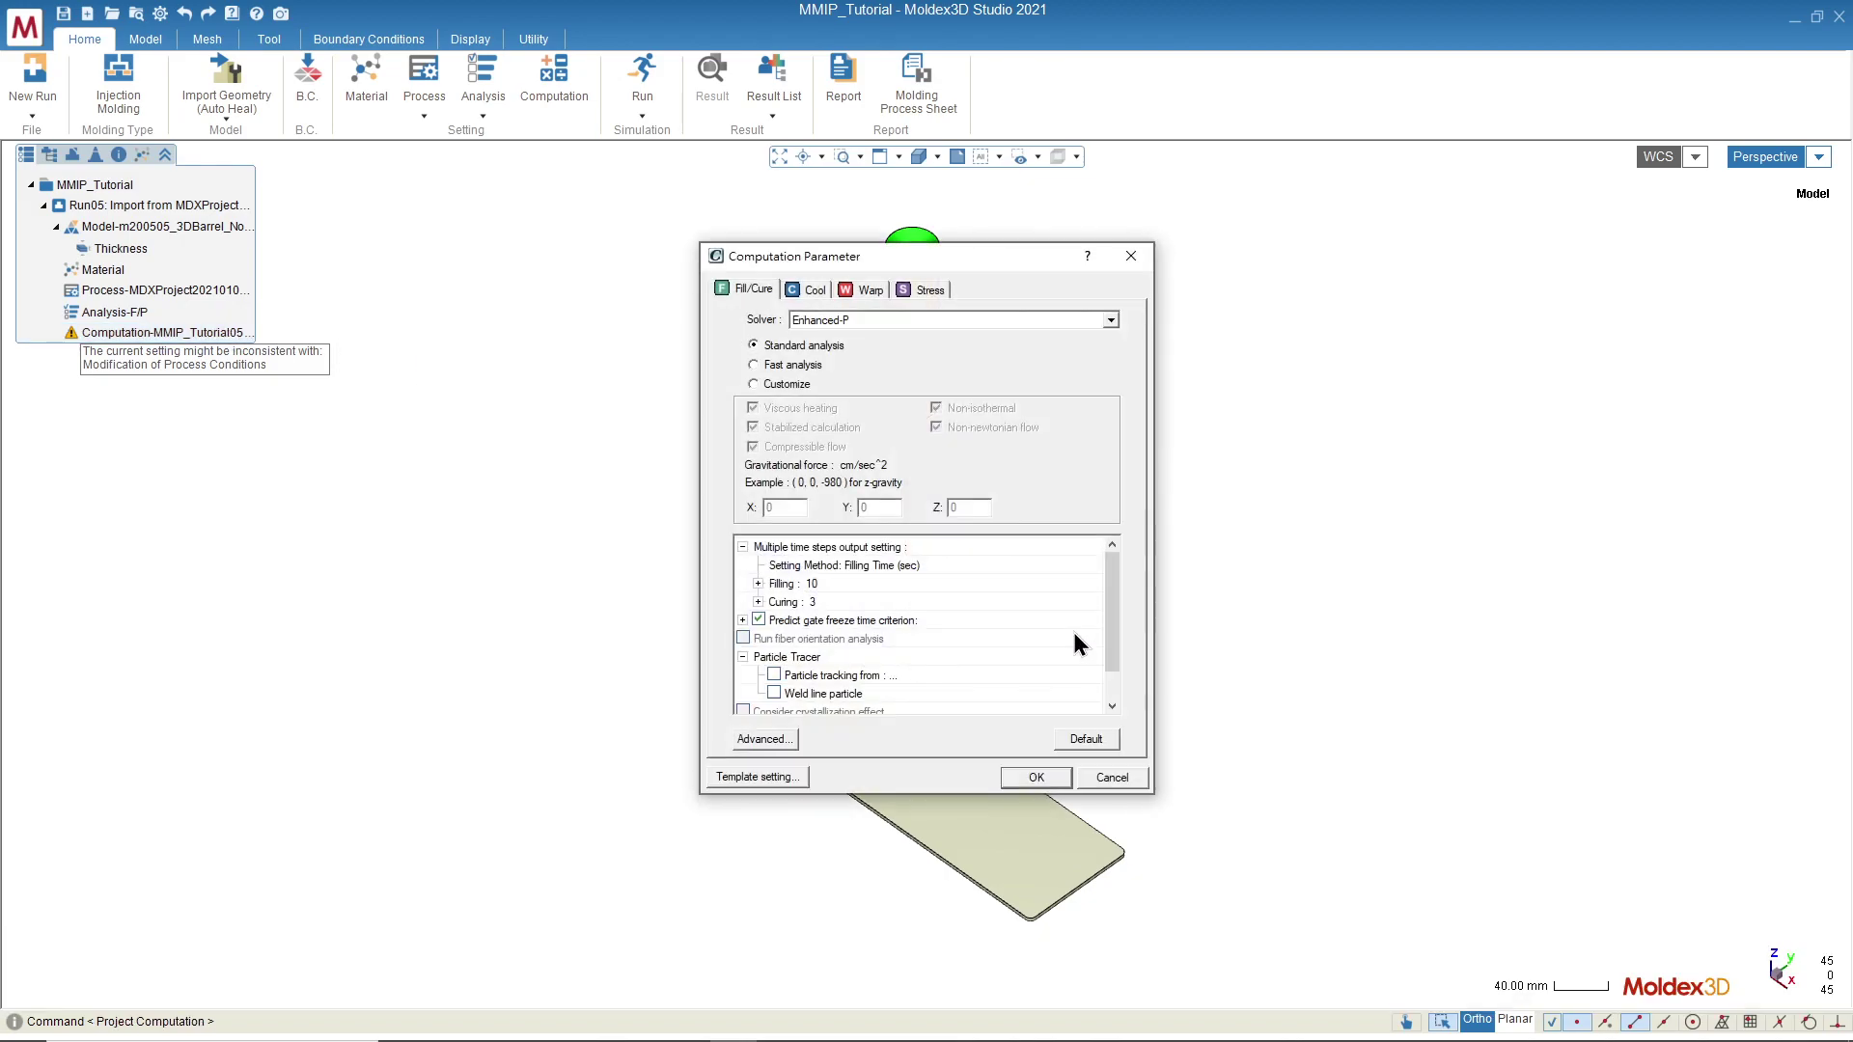
pyautogui.click(1046, 777)
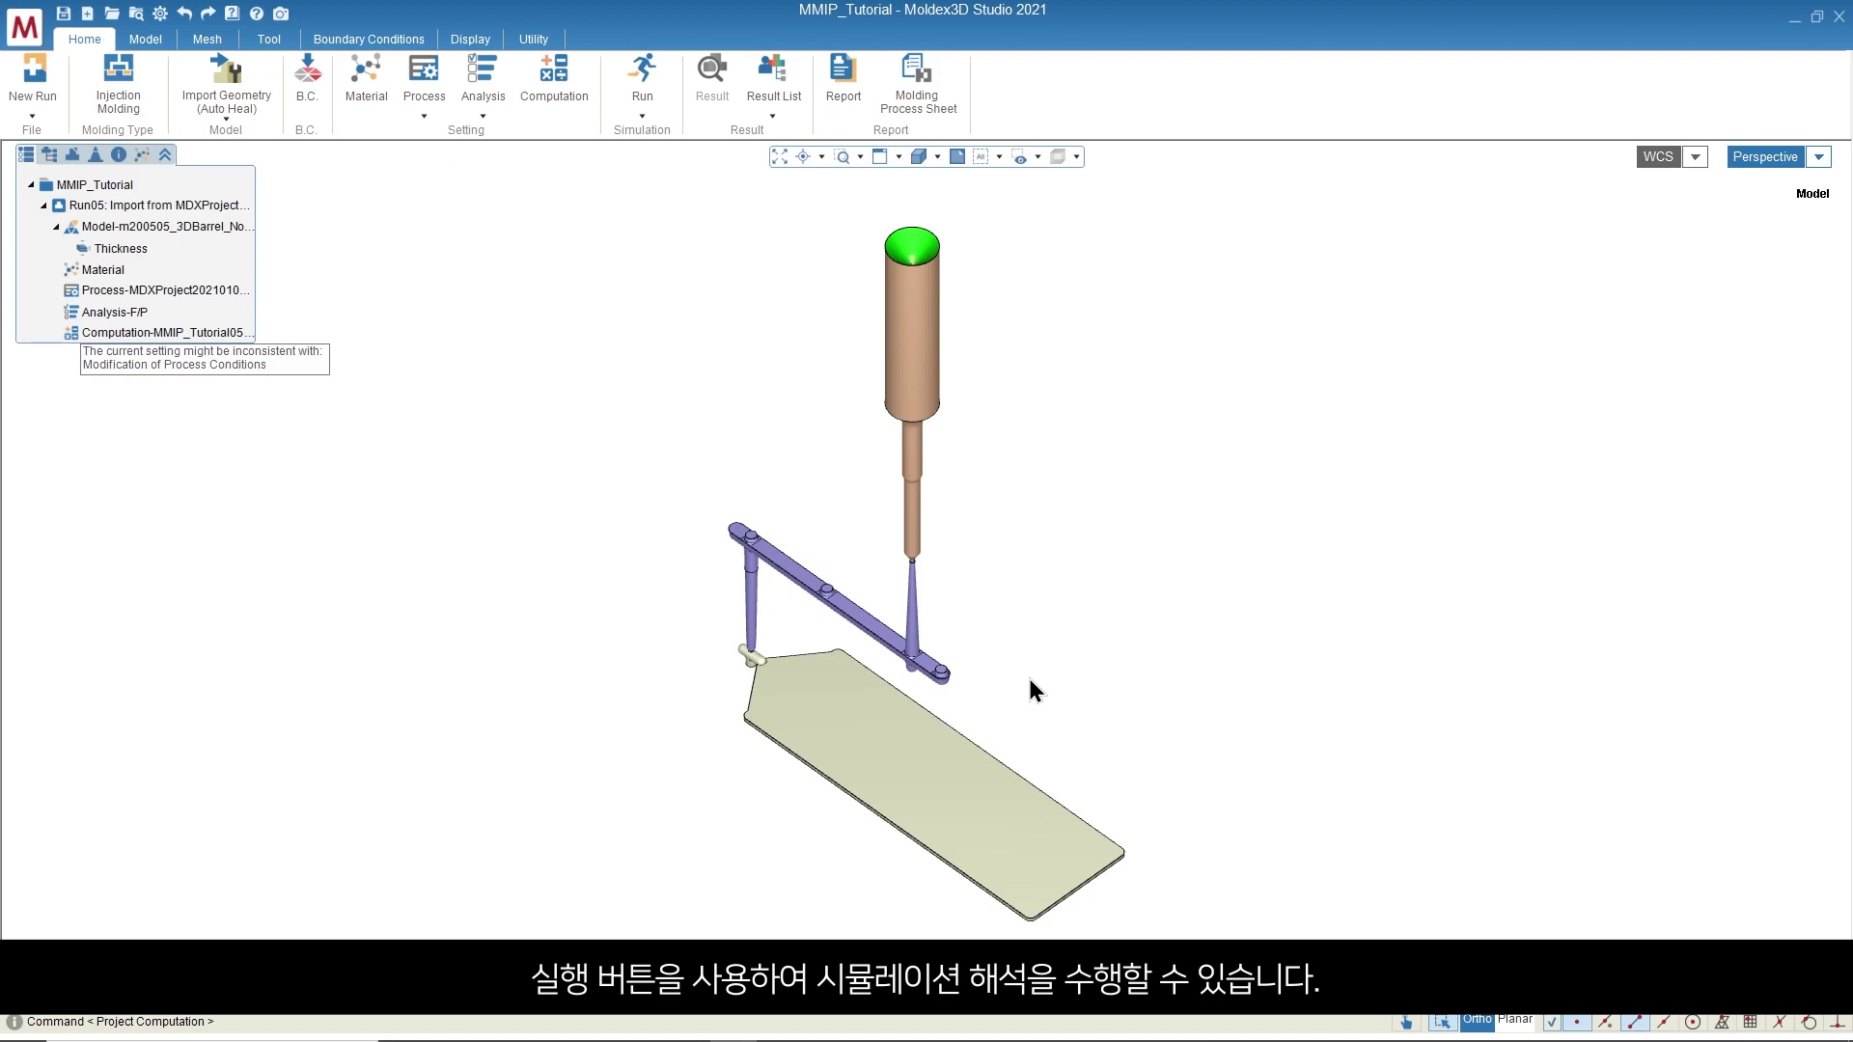
pyautogui.click(641, 77)
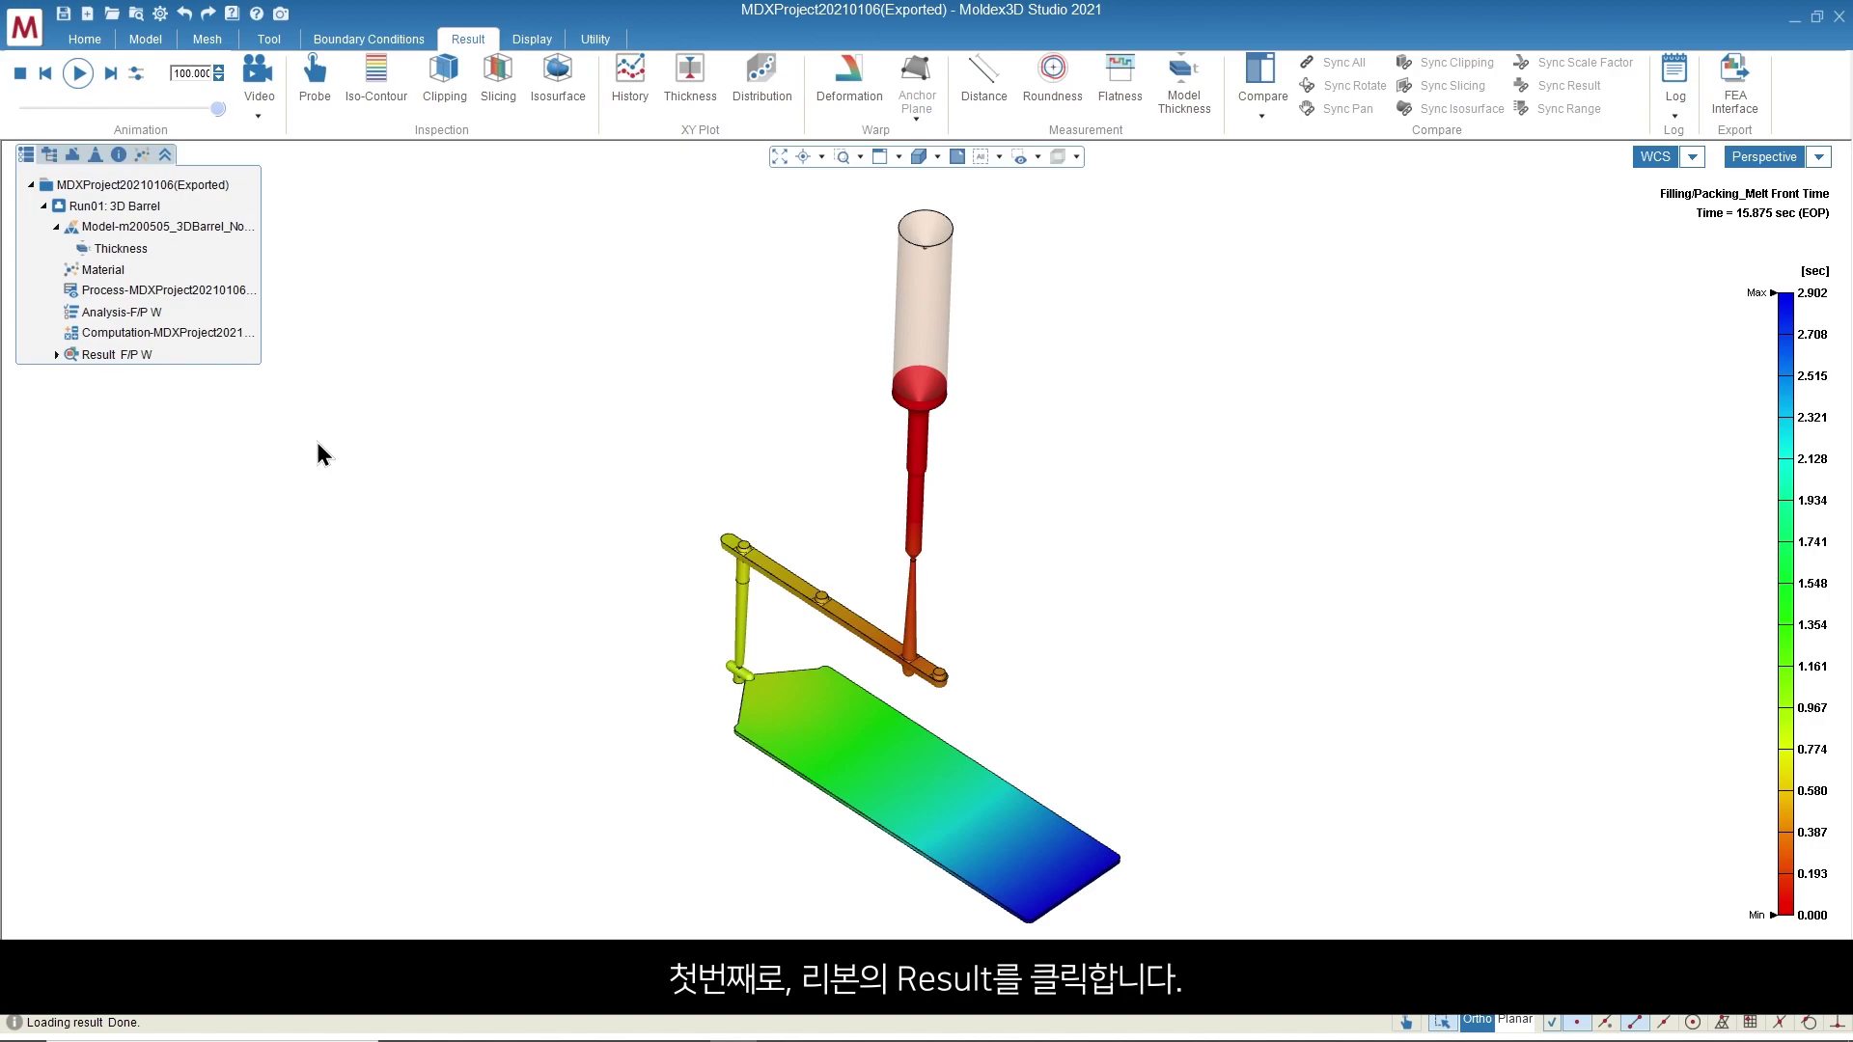
# Display the Injection Speed and Injection Pressure XY curves of the Filling/Packing result.
pyautogui.click(61, 353)
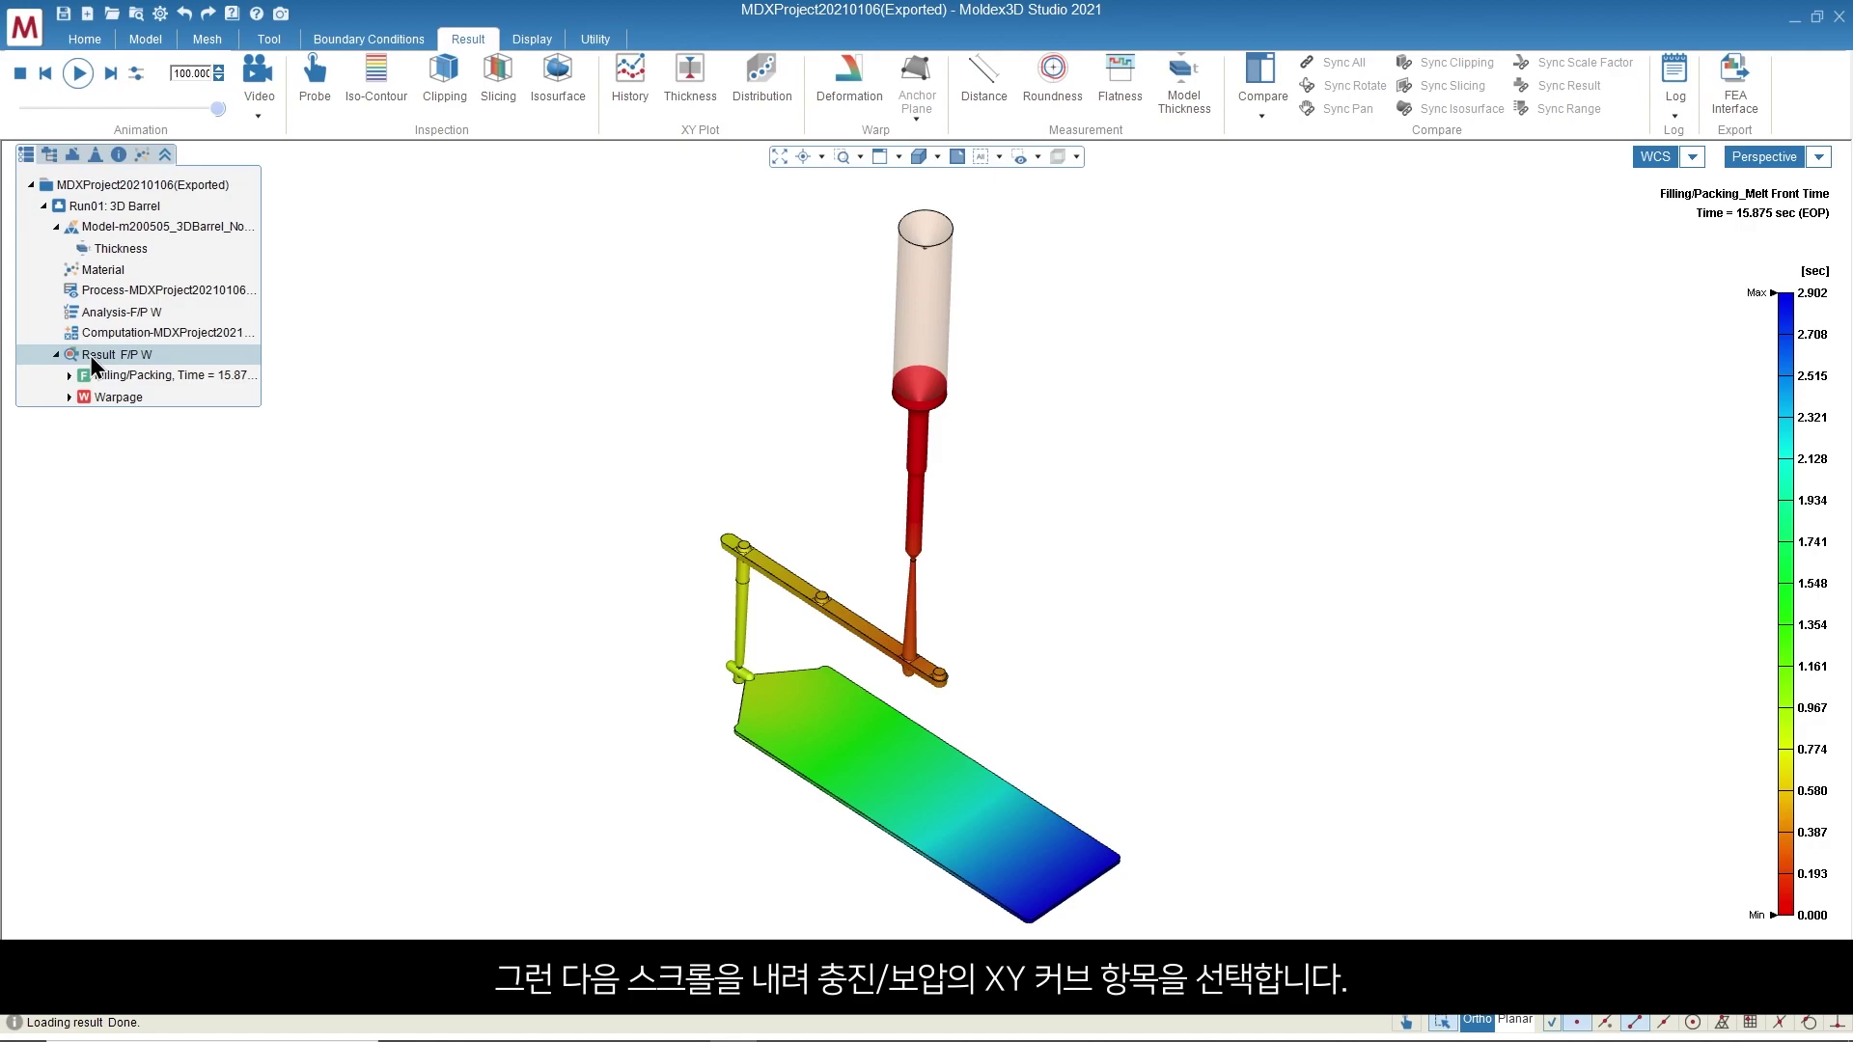
pyautogui.doubleClick(133, 378)
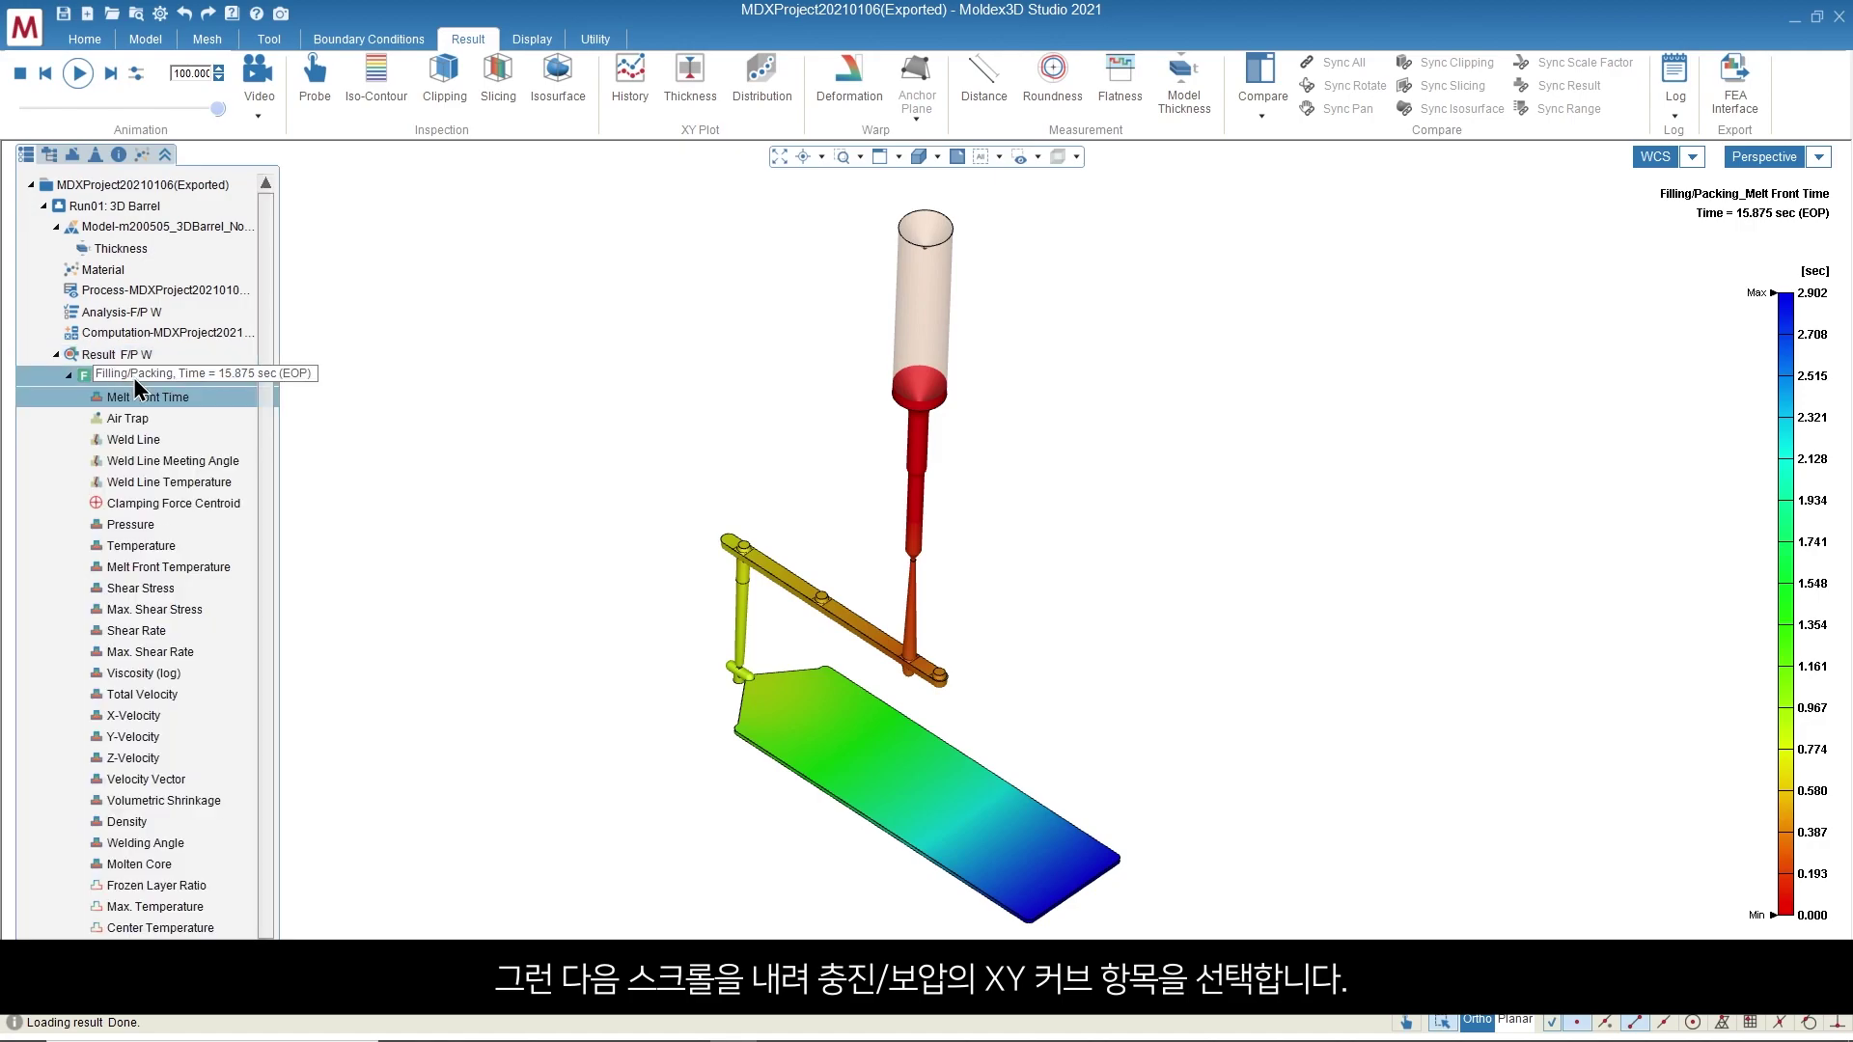
pyautogui.scroll(-2, 133, 378)
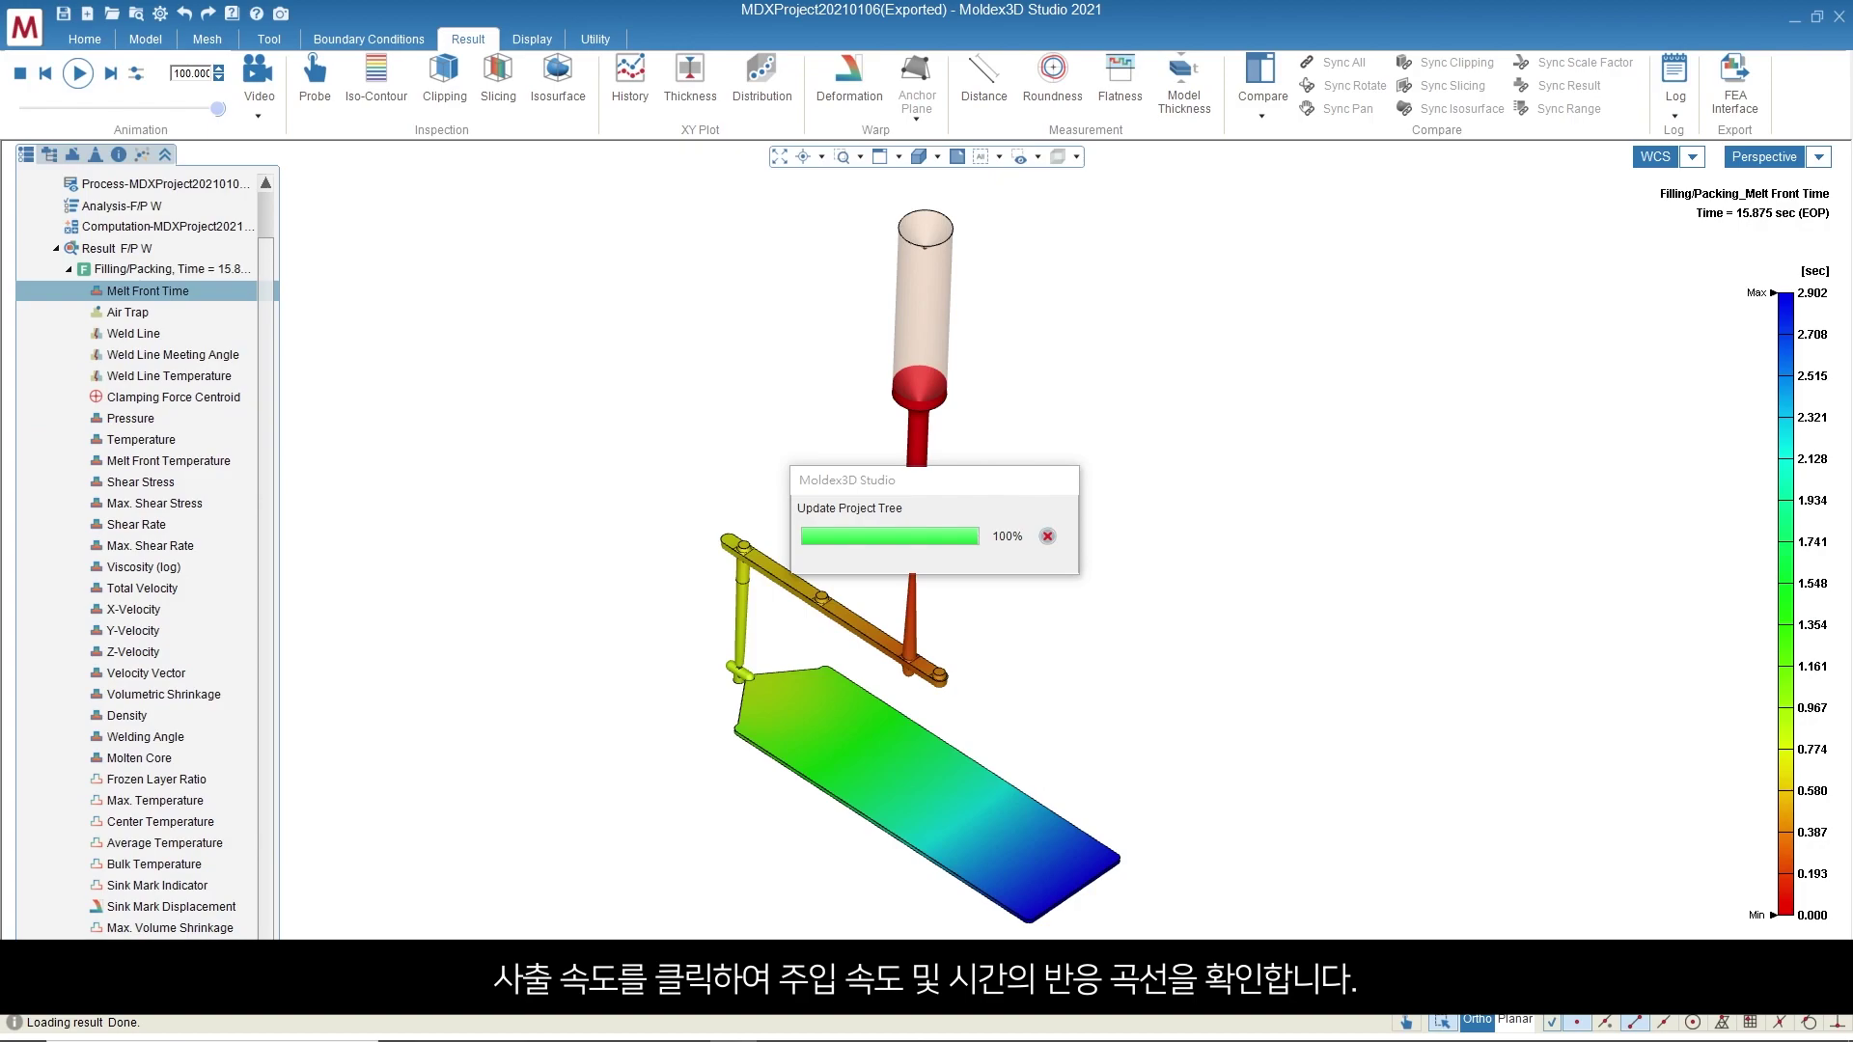
pyautogui.doubleClick(131, 970)
pyautogui.scroll(-3, 131, 969)
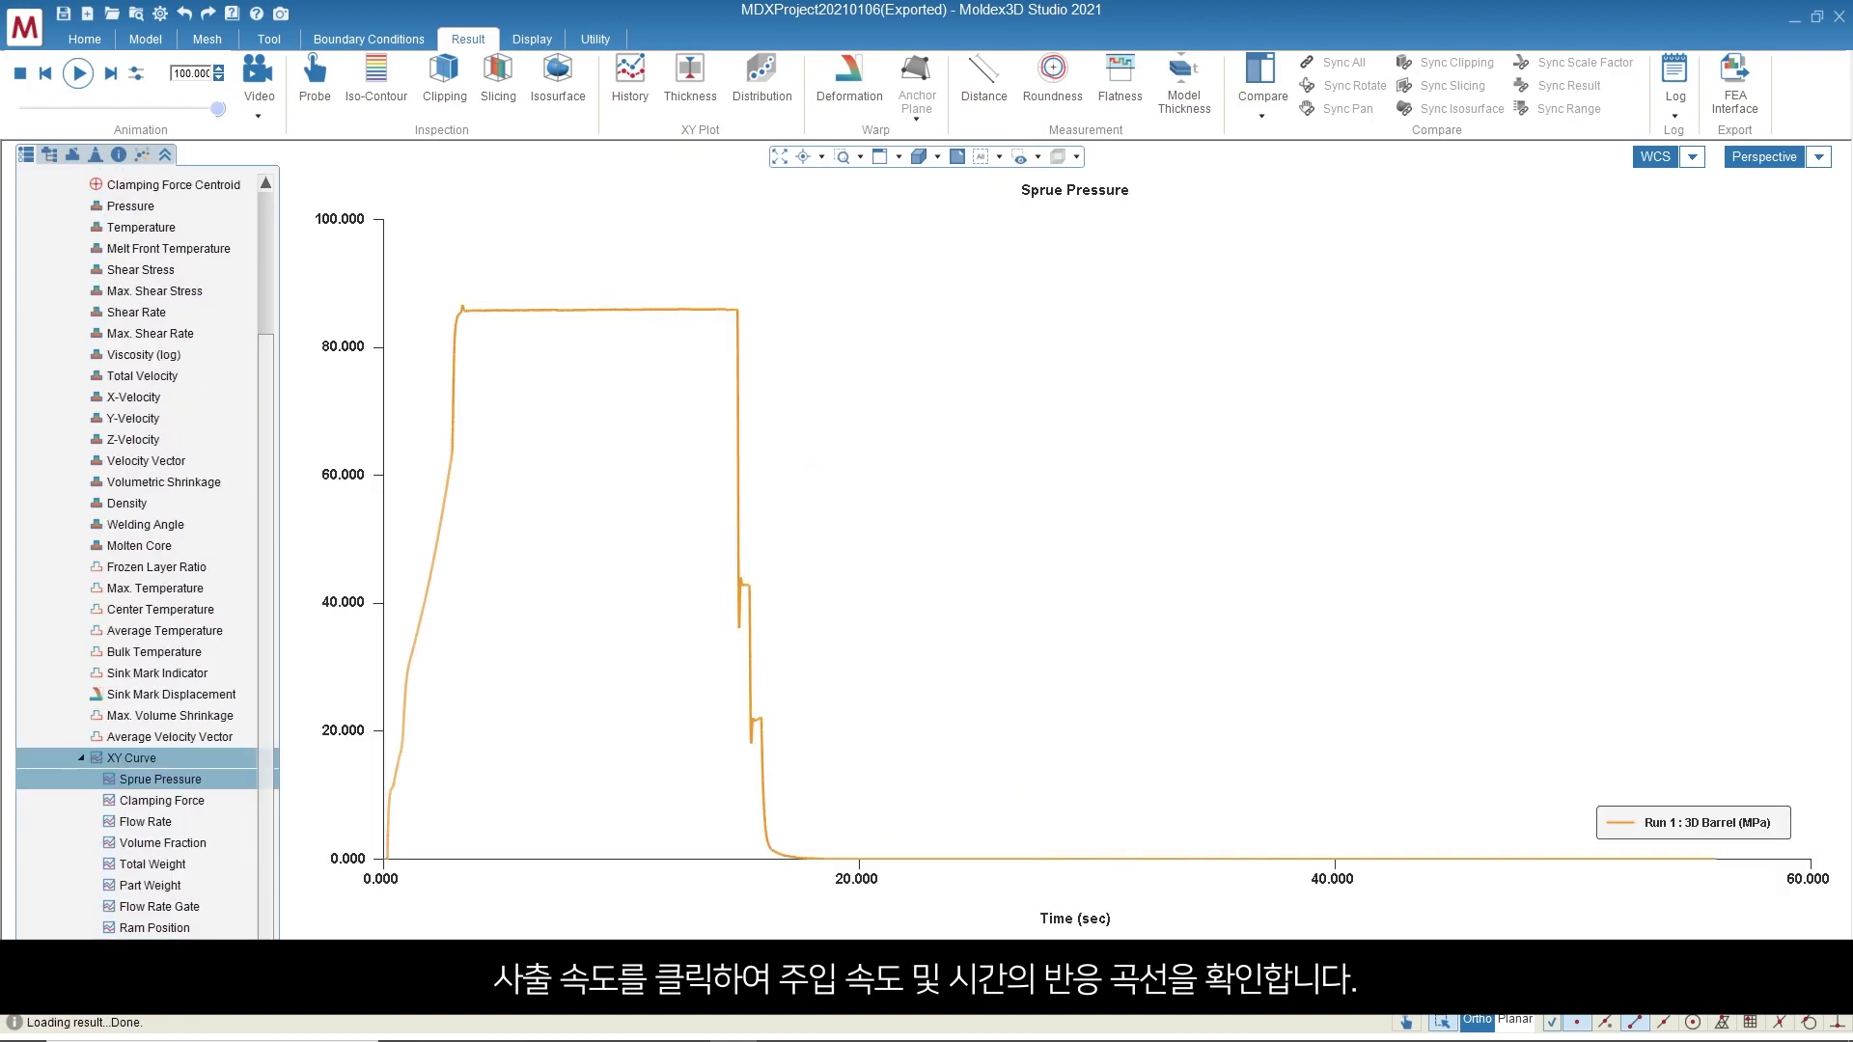
pyautogui.click(155, 949)
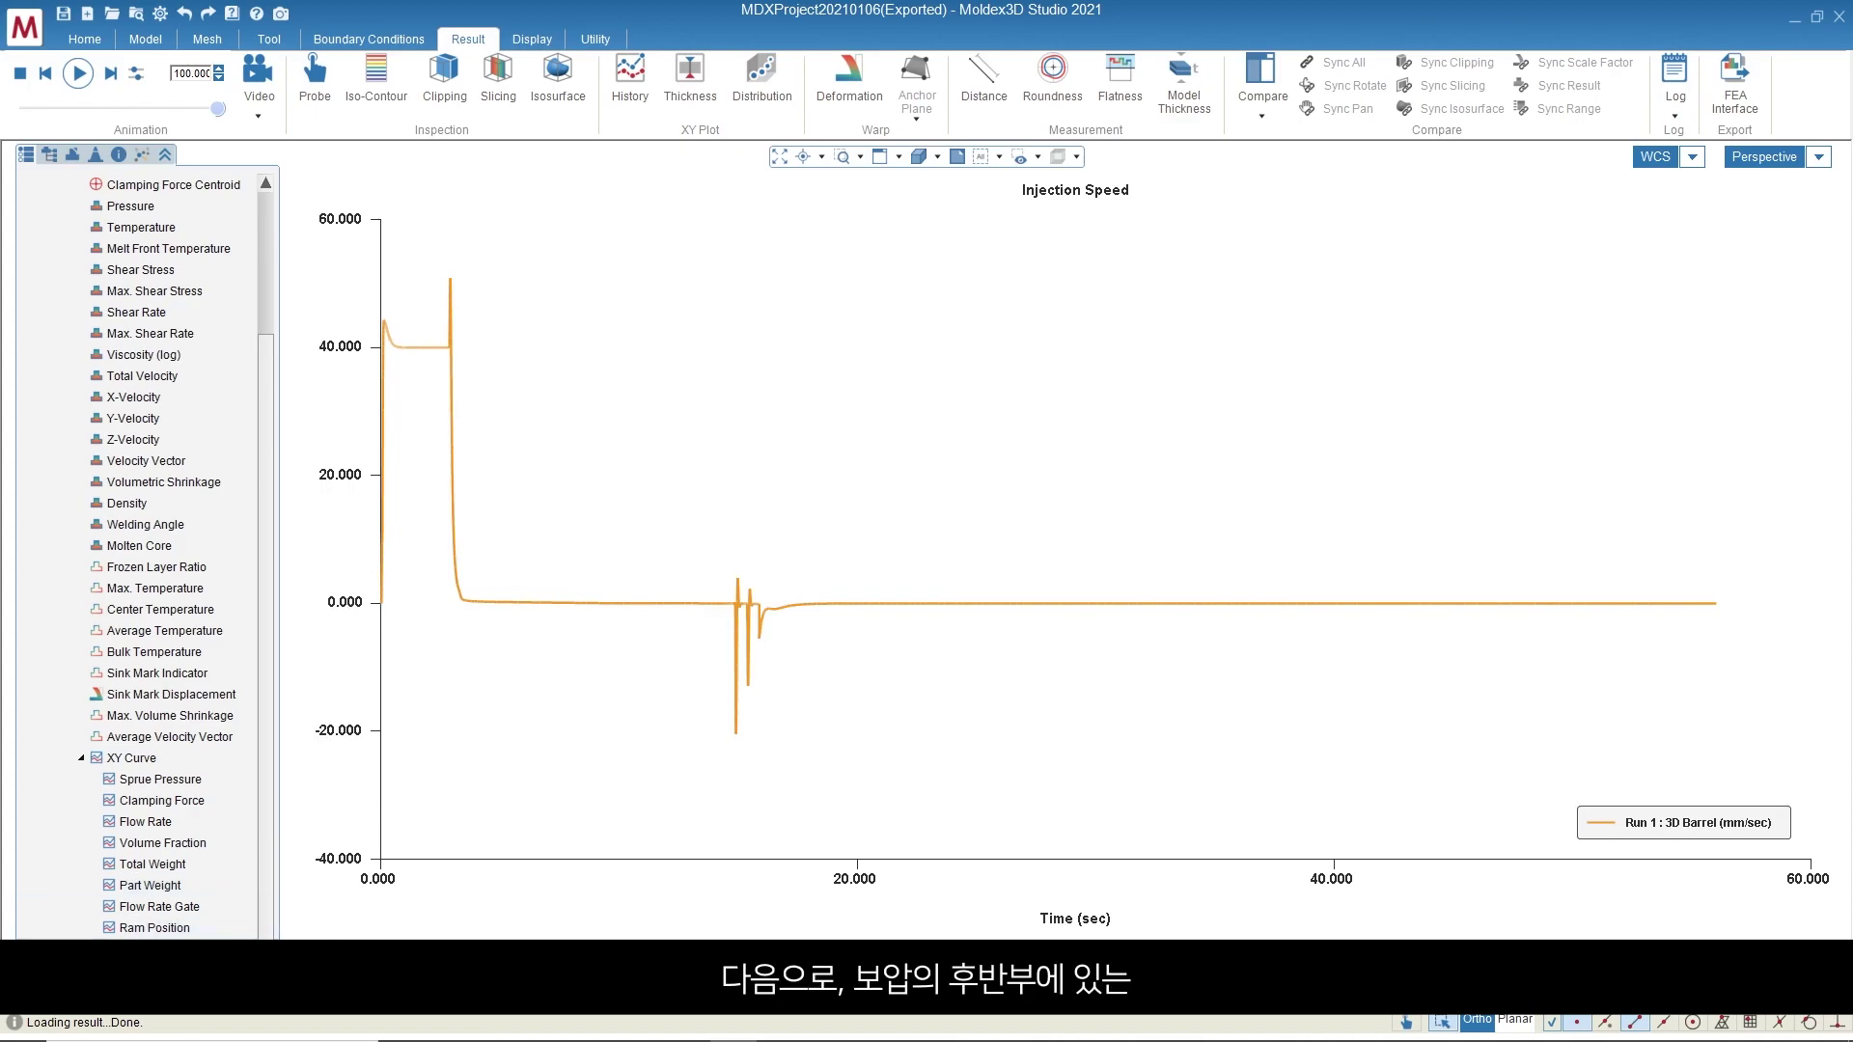
pyautogui.click(162, 969)
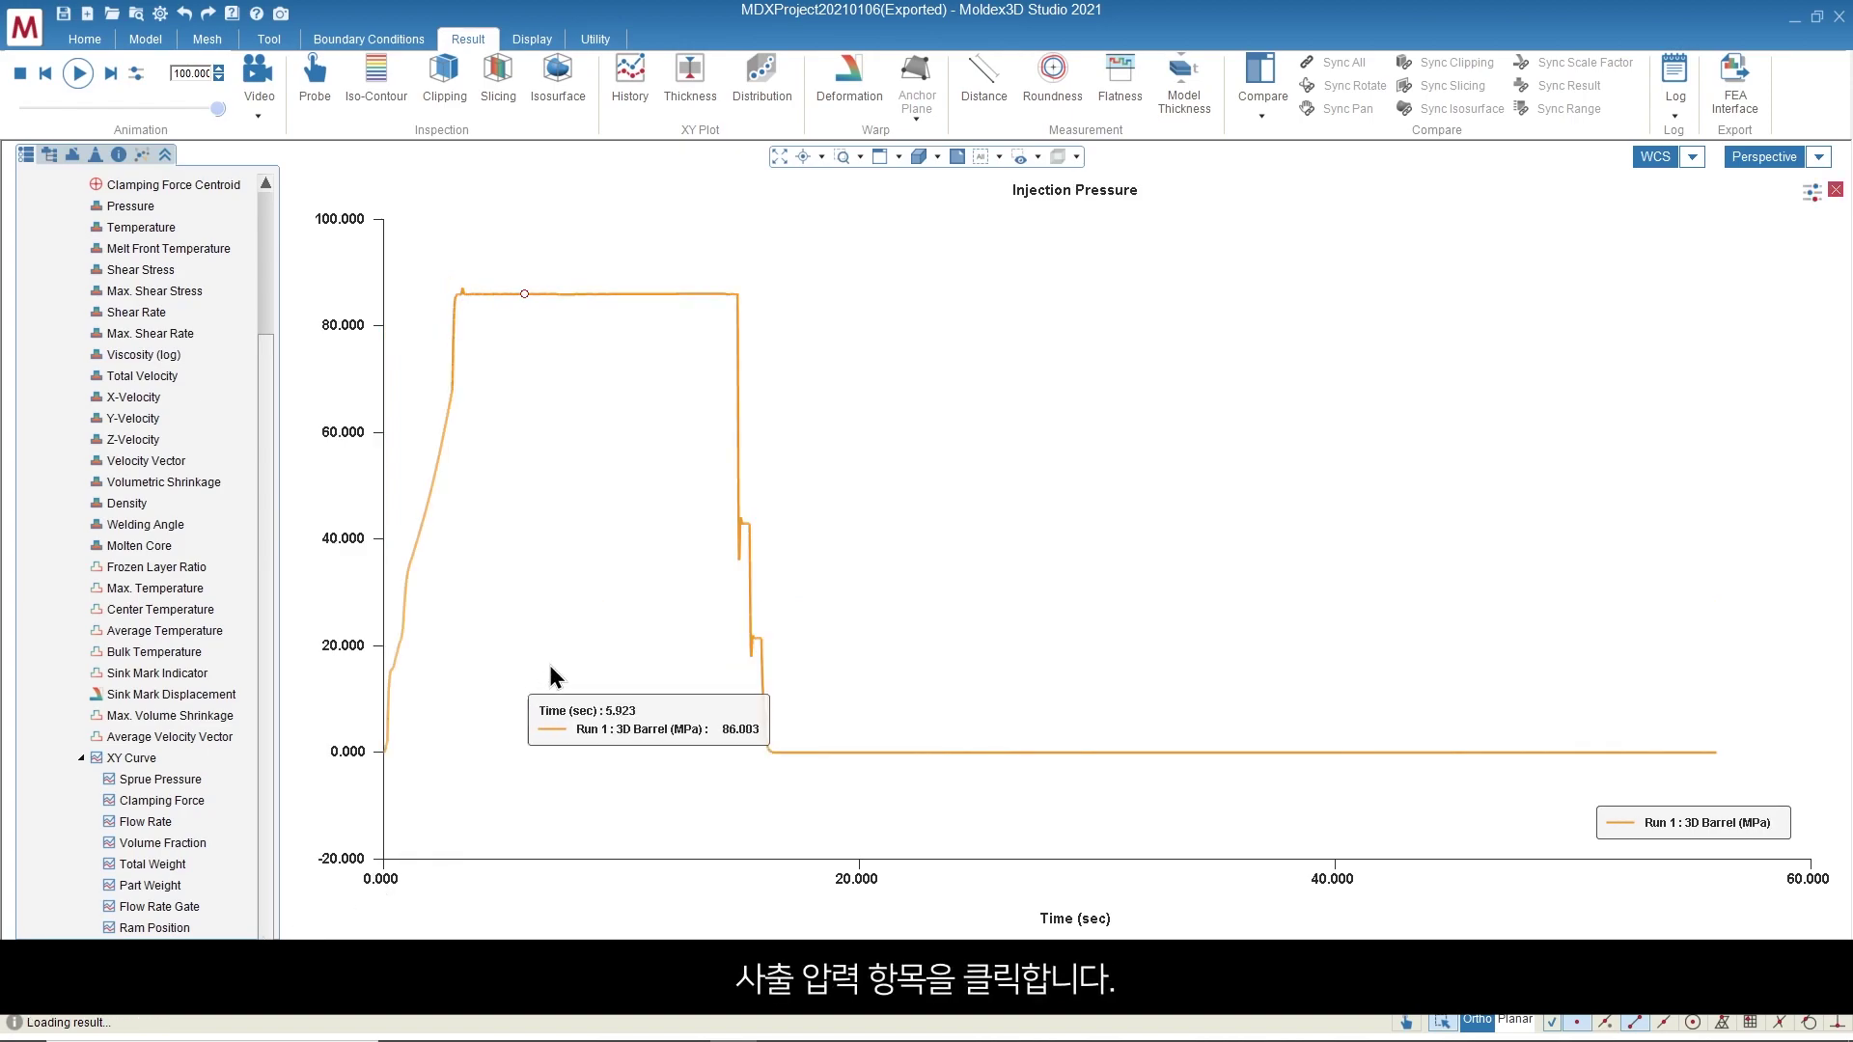